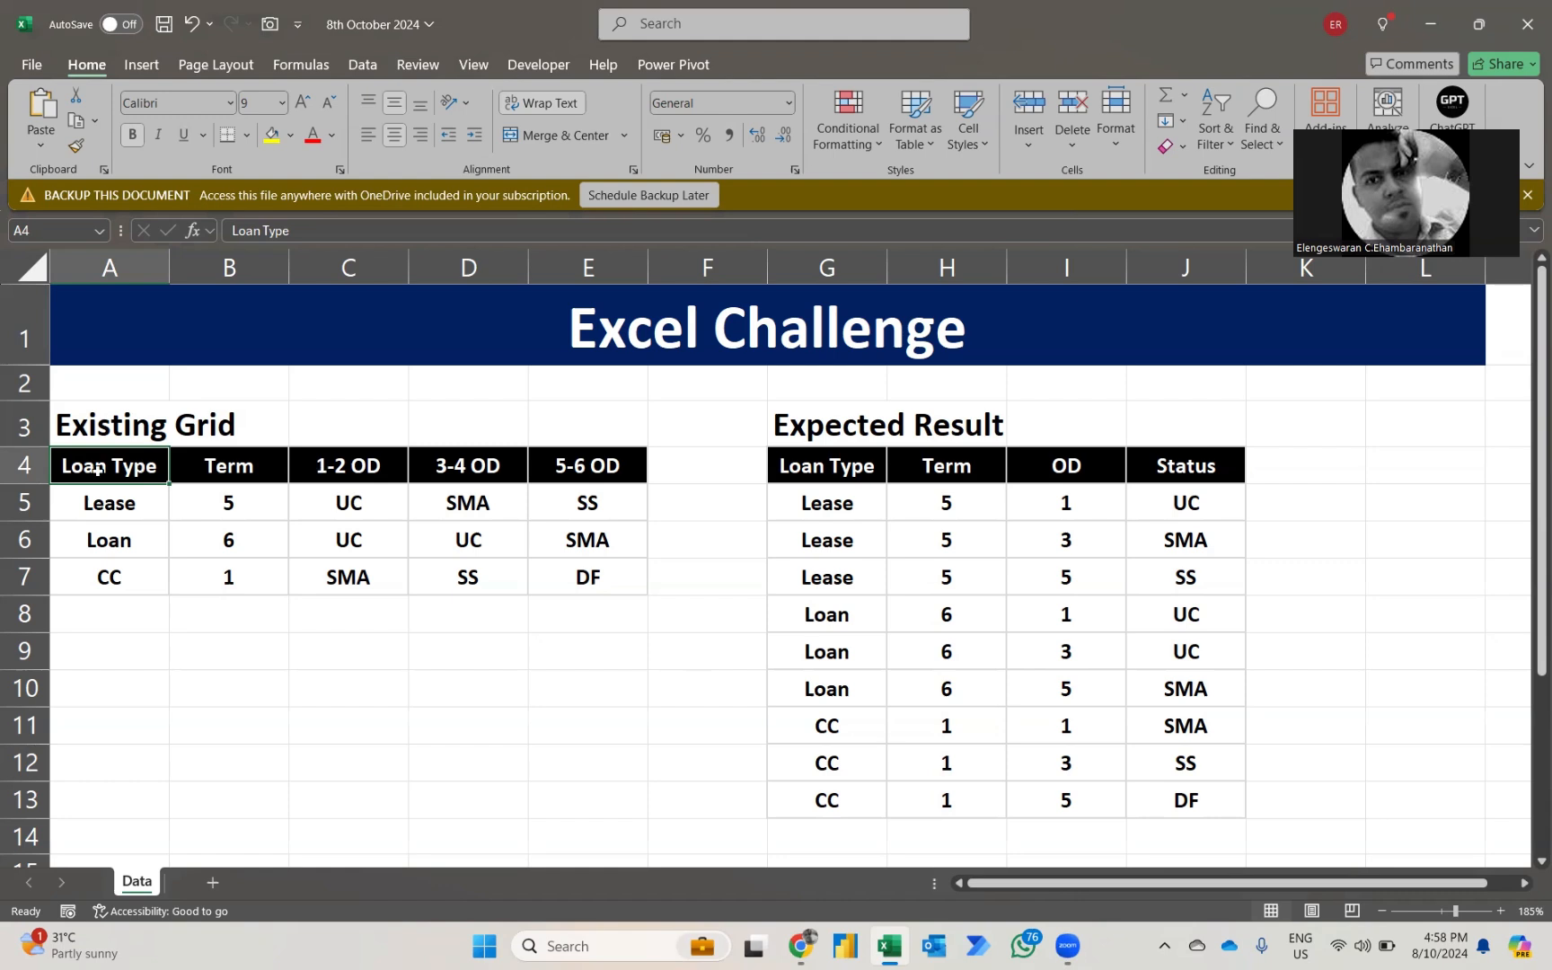
Load the Existing Grid range A4:E7 into Power Query as a table with headers
drag(97, 469, 579, 586)
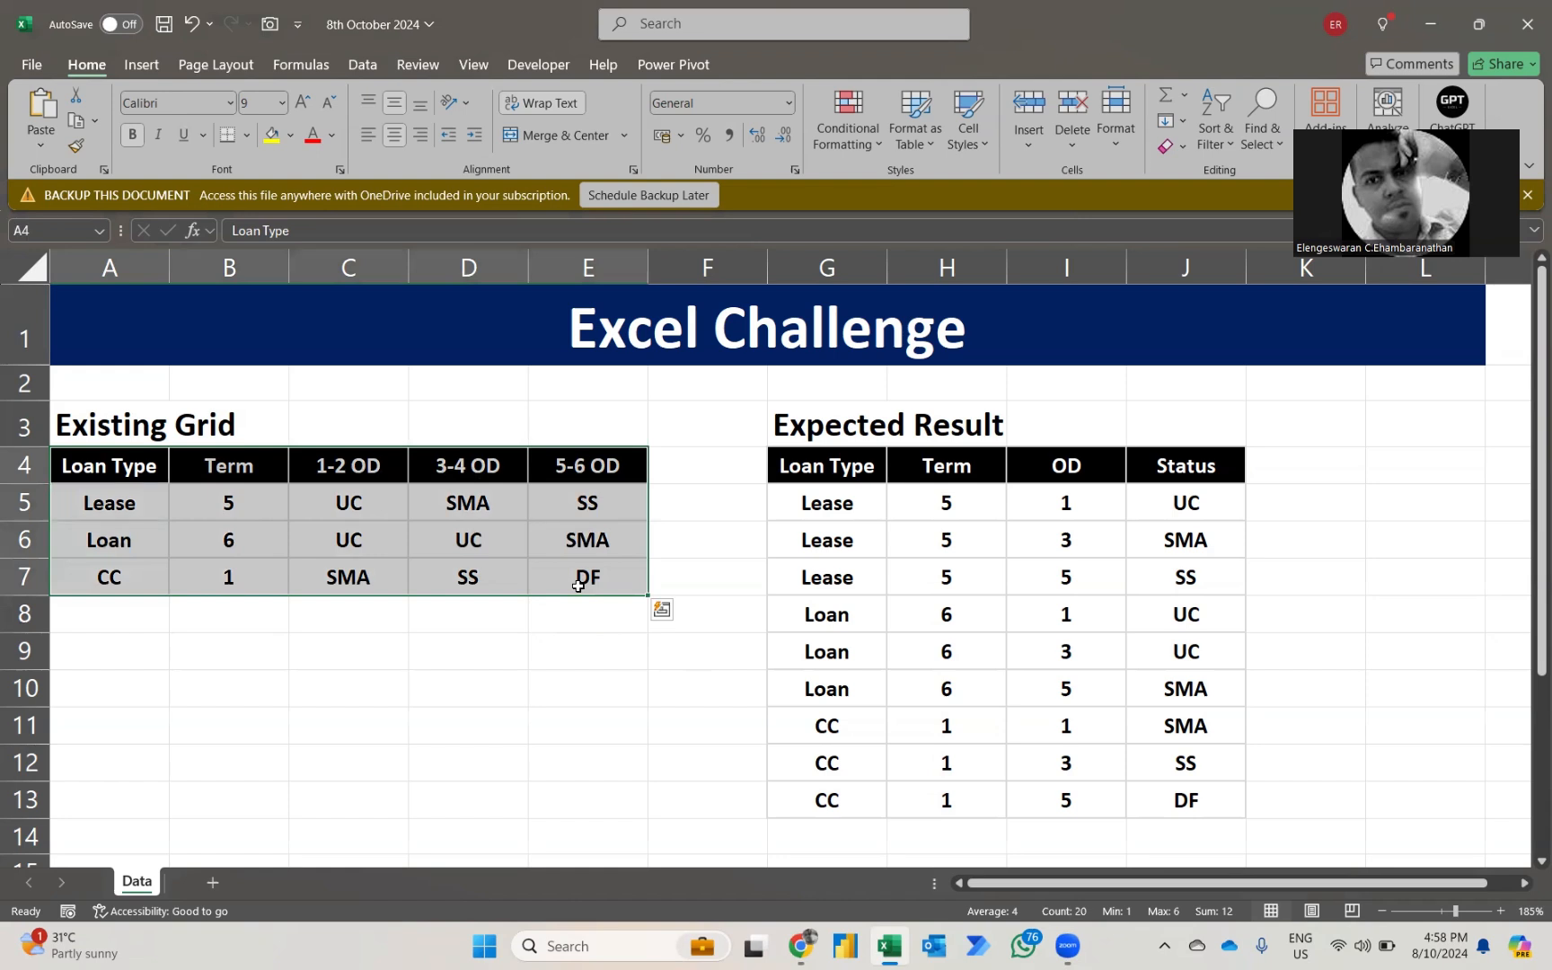
key(alt)
key(a)
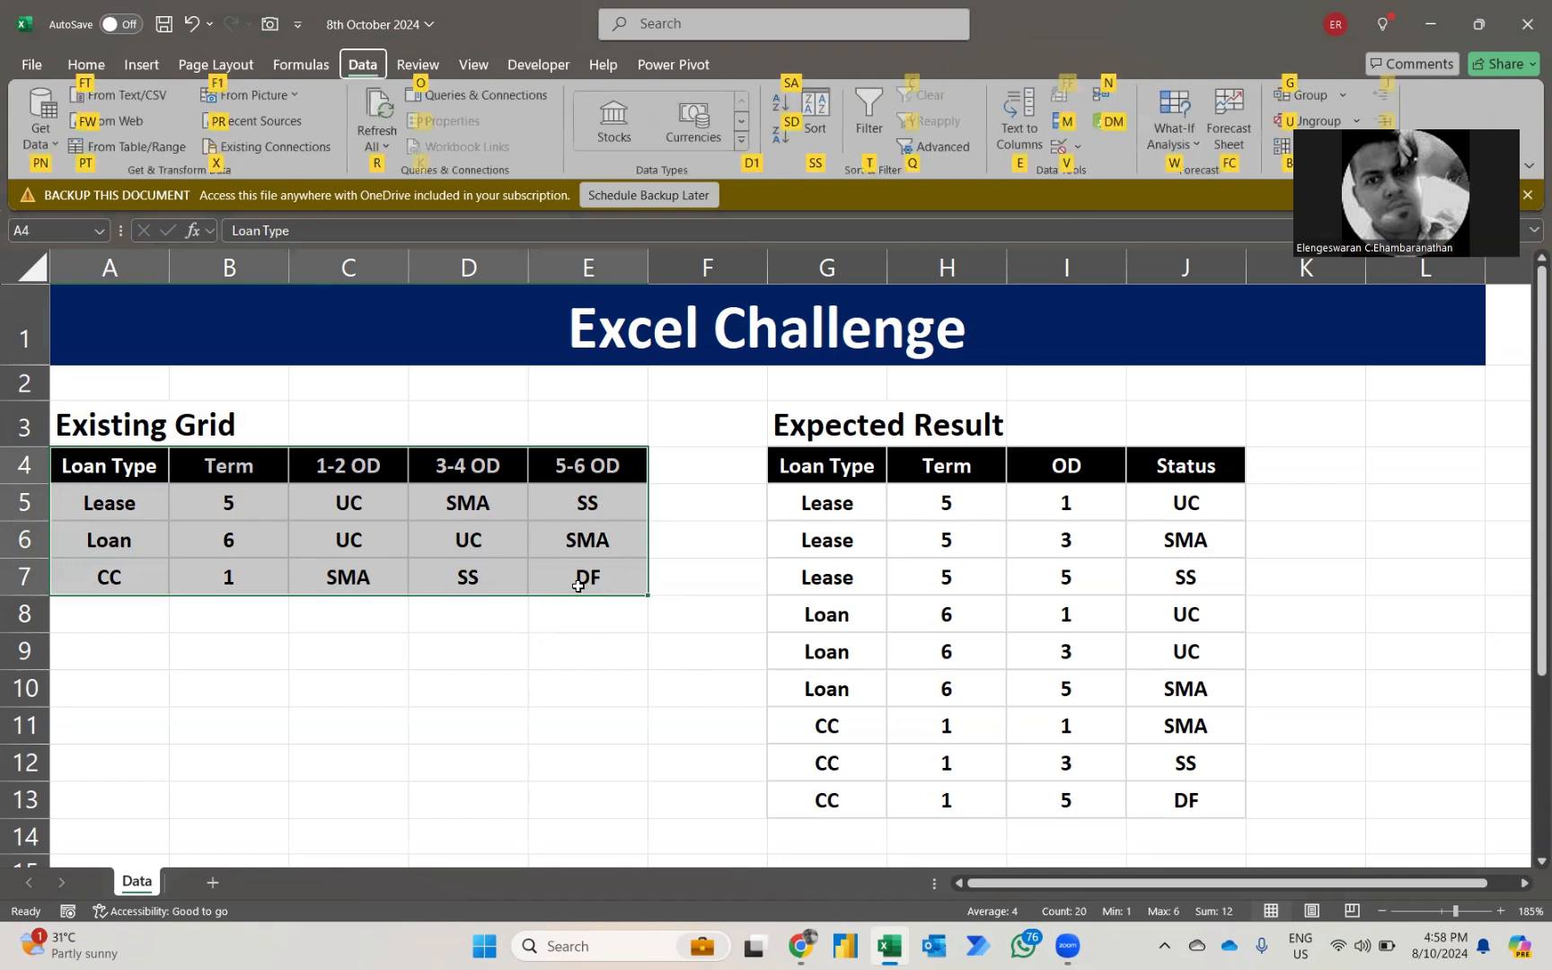
click(131, 149)
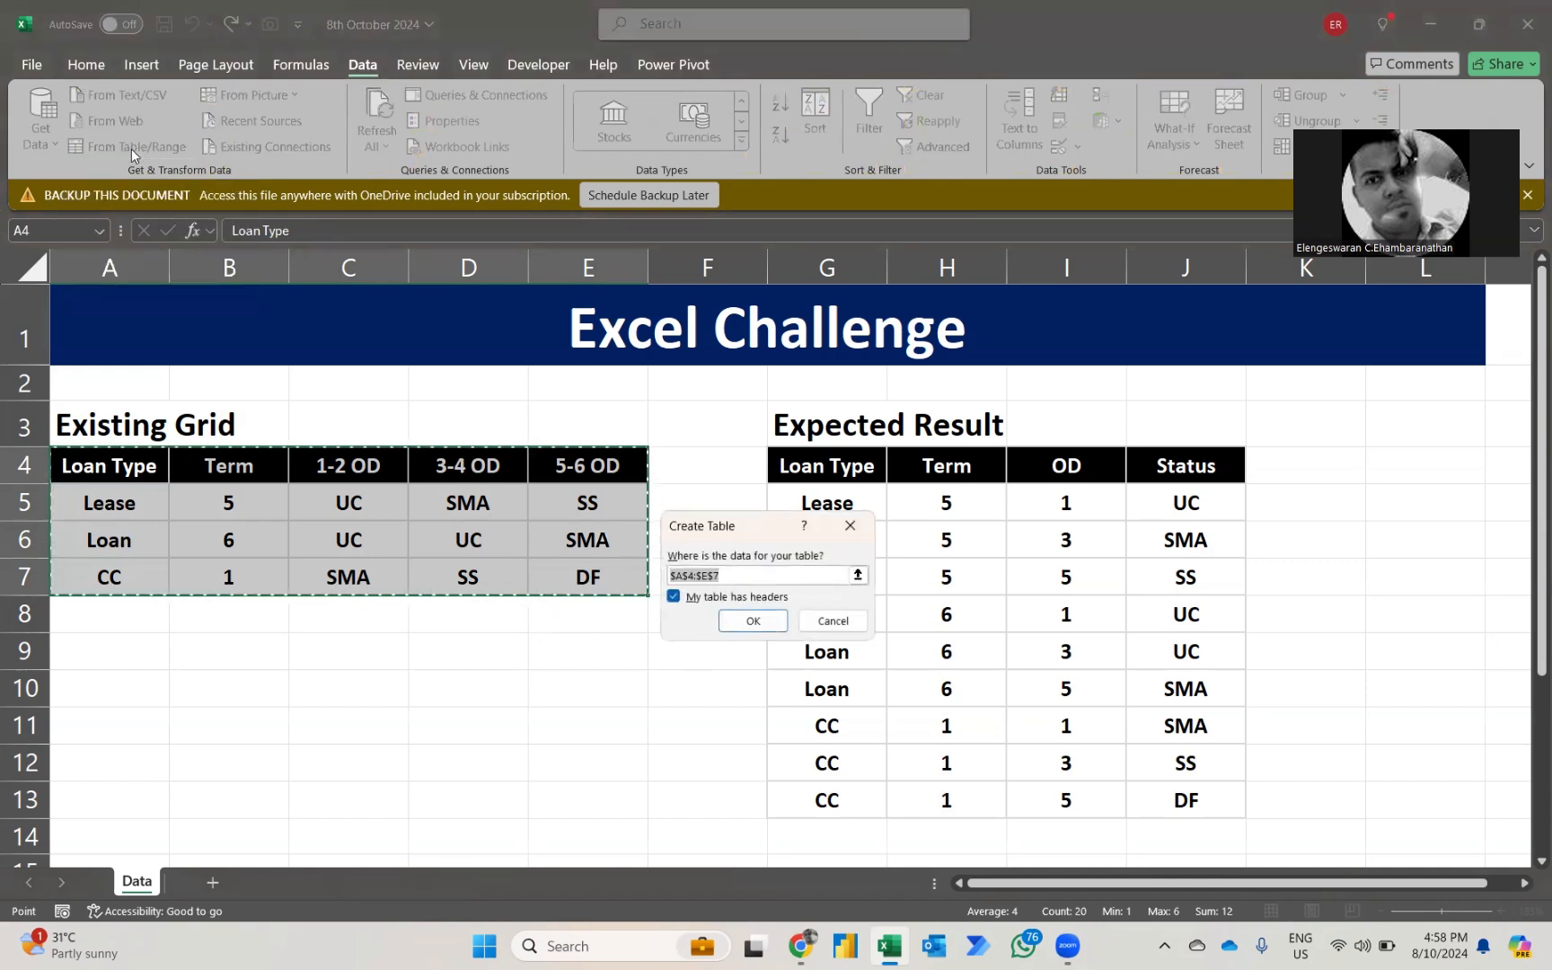
click(754, 621)
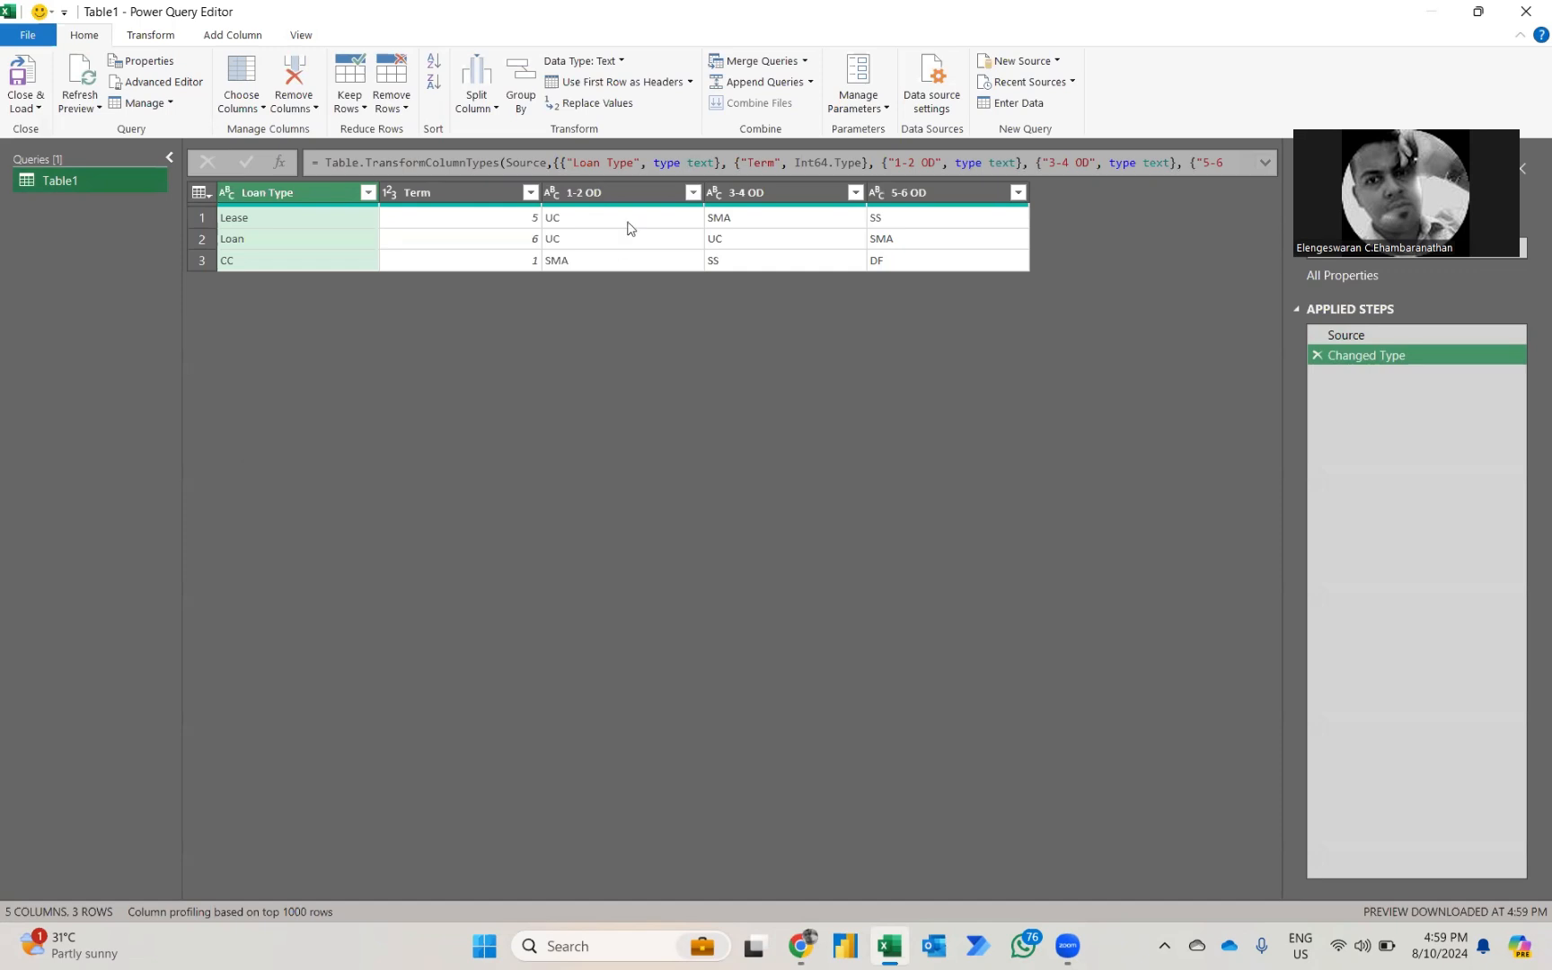
click(606, 199)
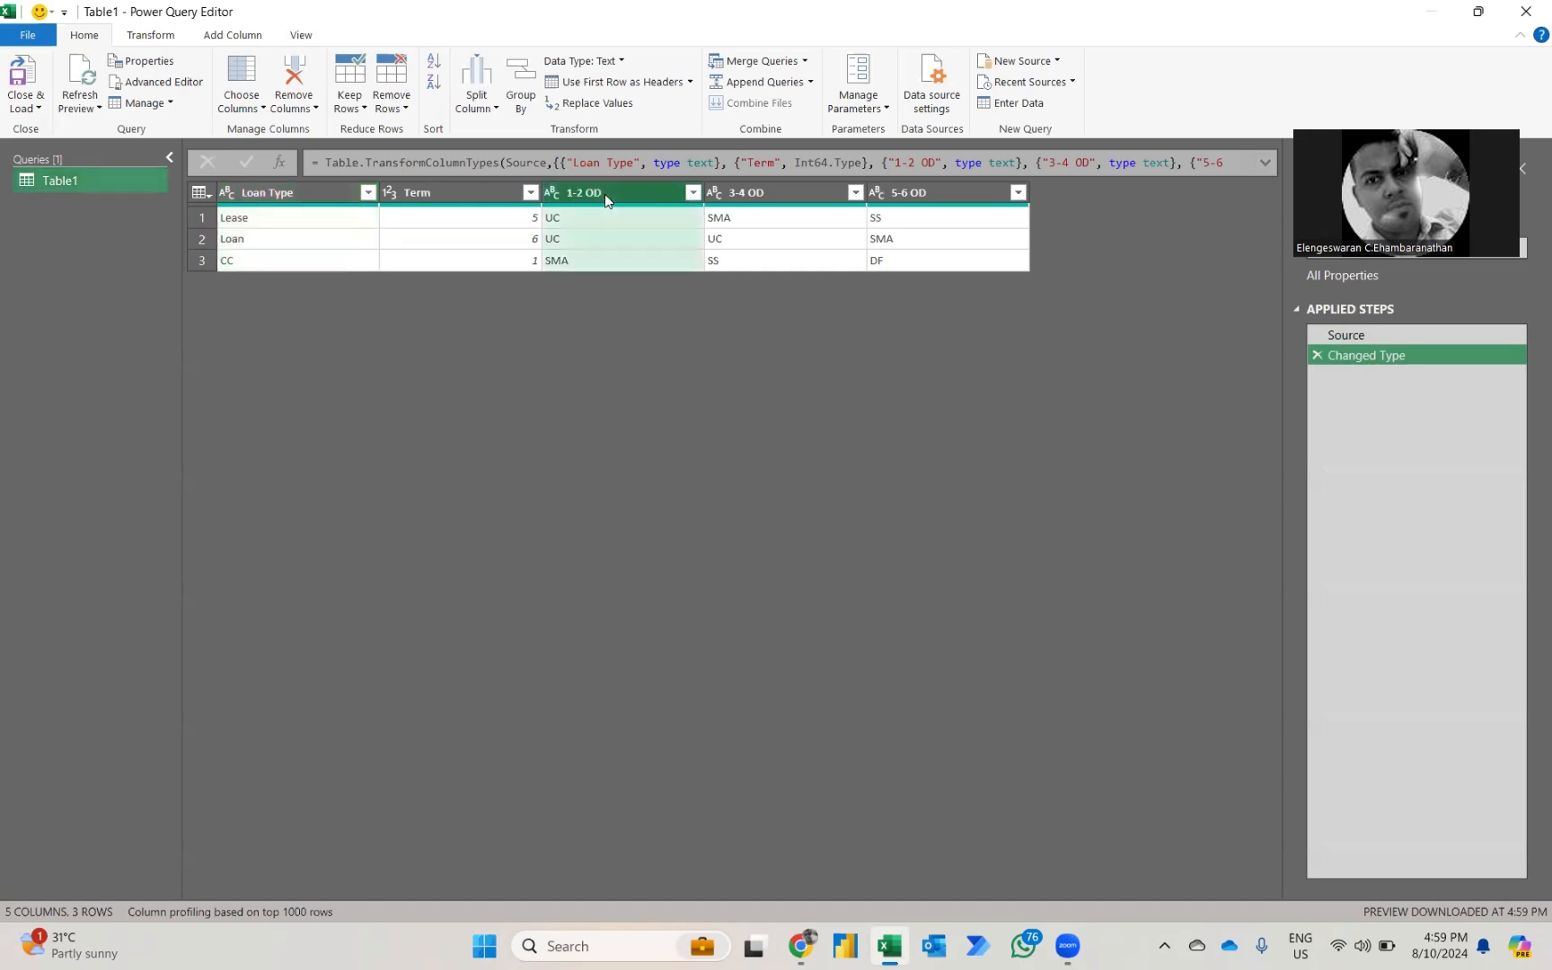
key(shift+Right)
key(shift+Right)
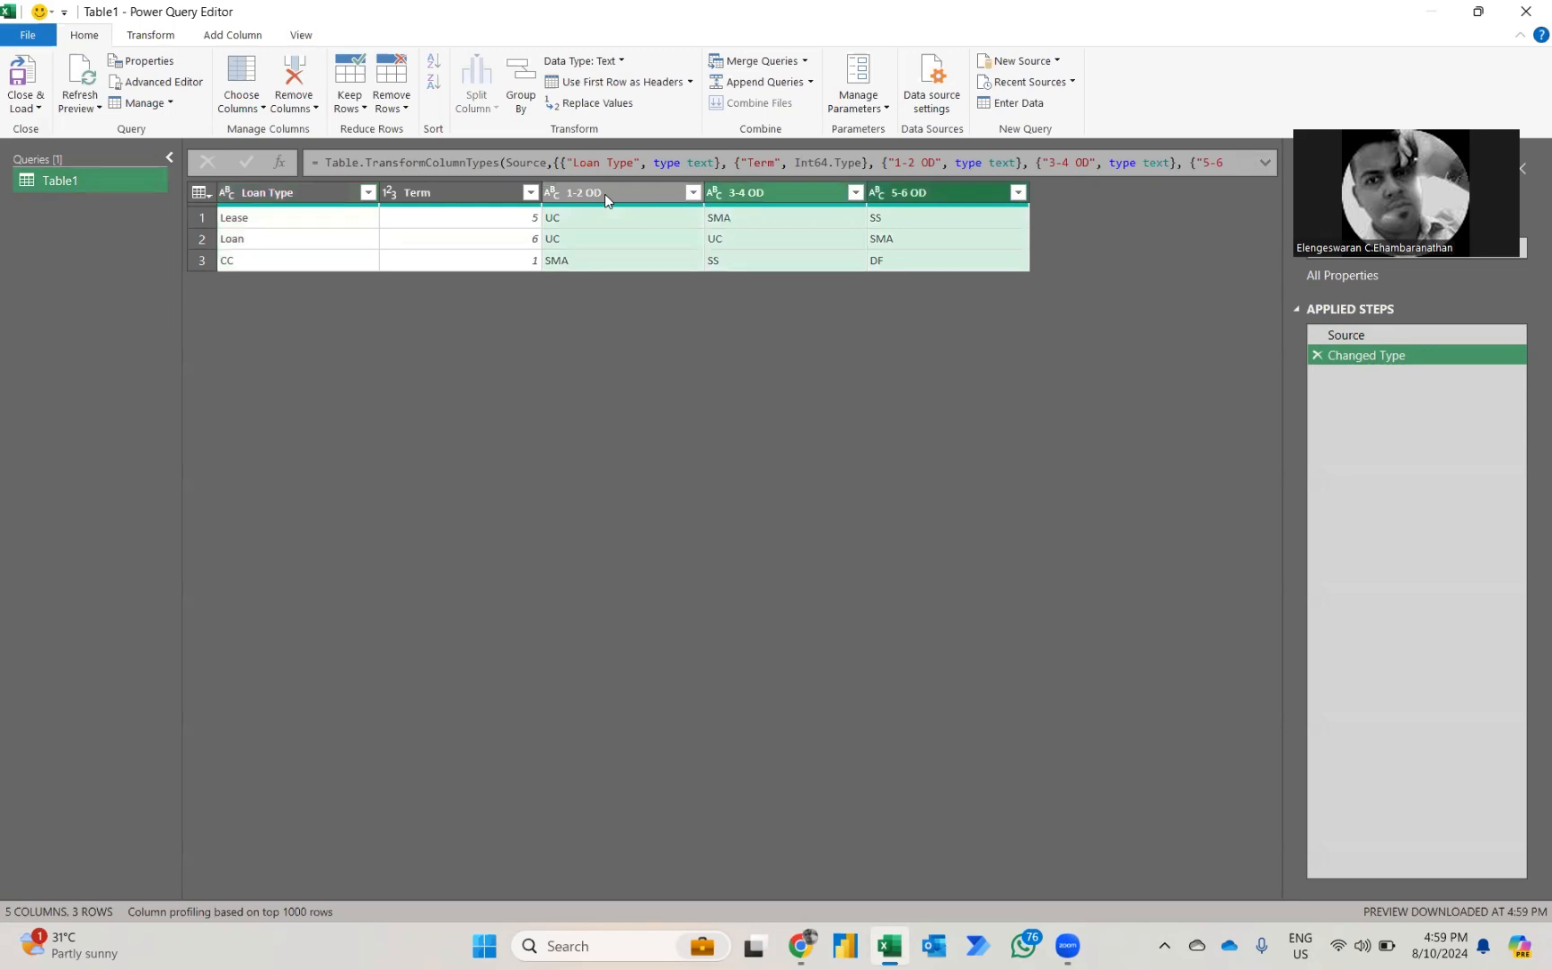
click(148, 36)
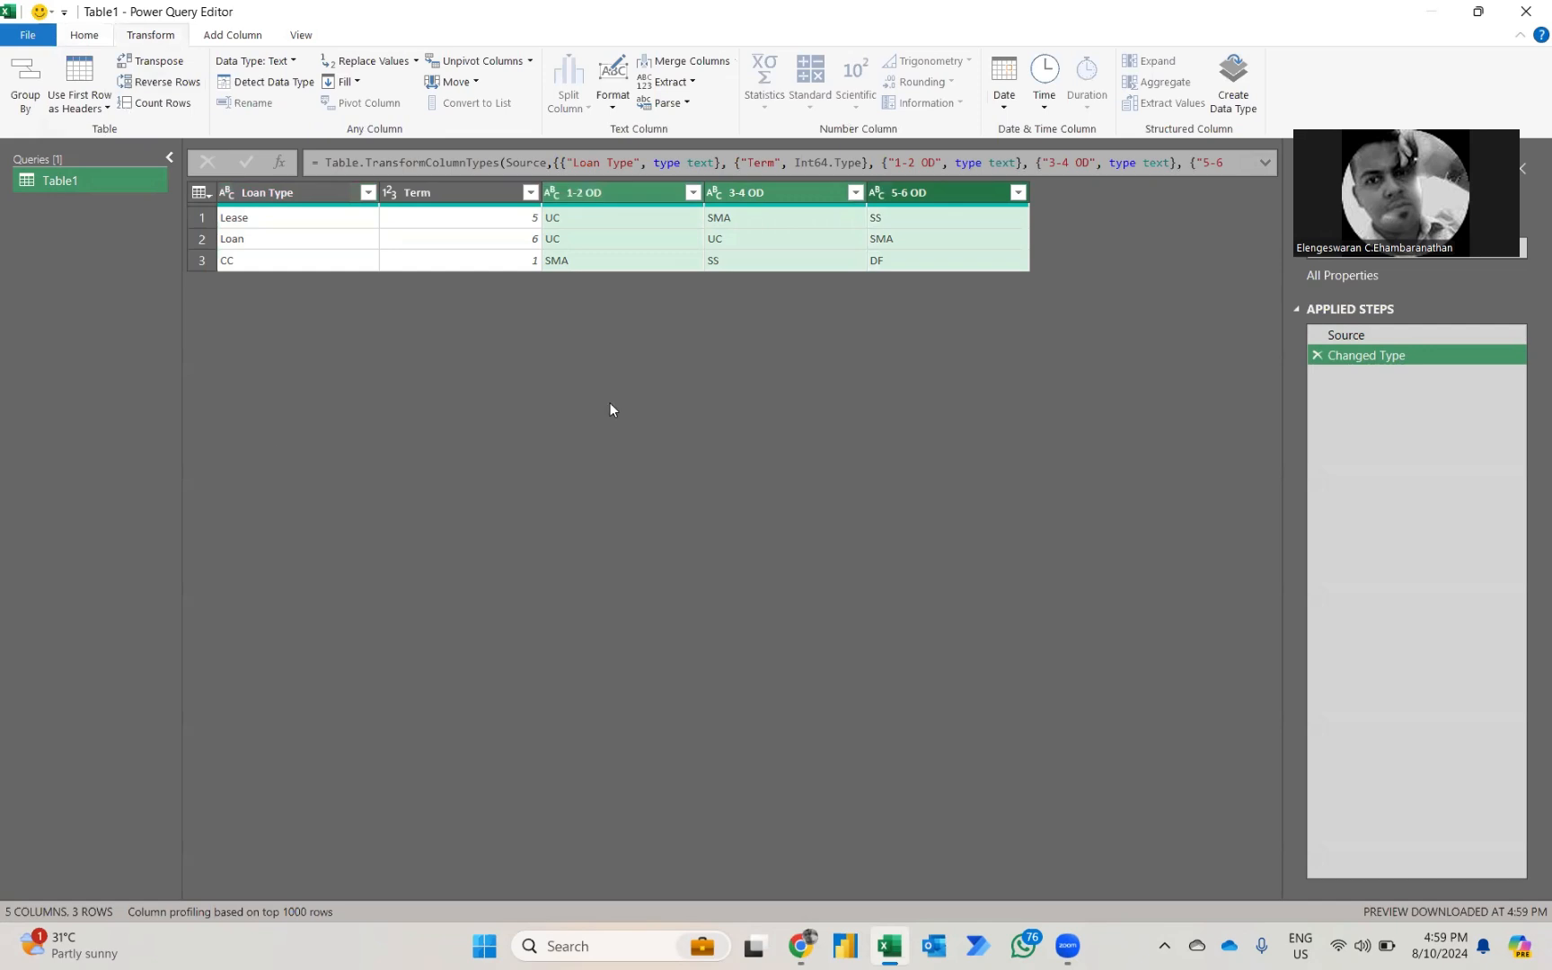
right_click(592, 197)
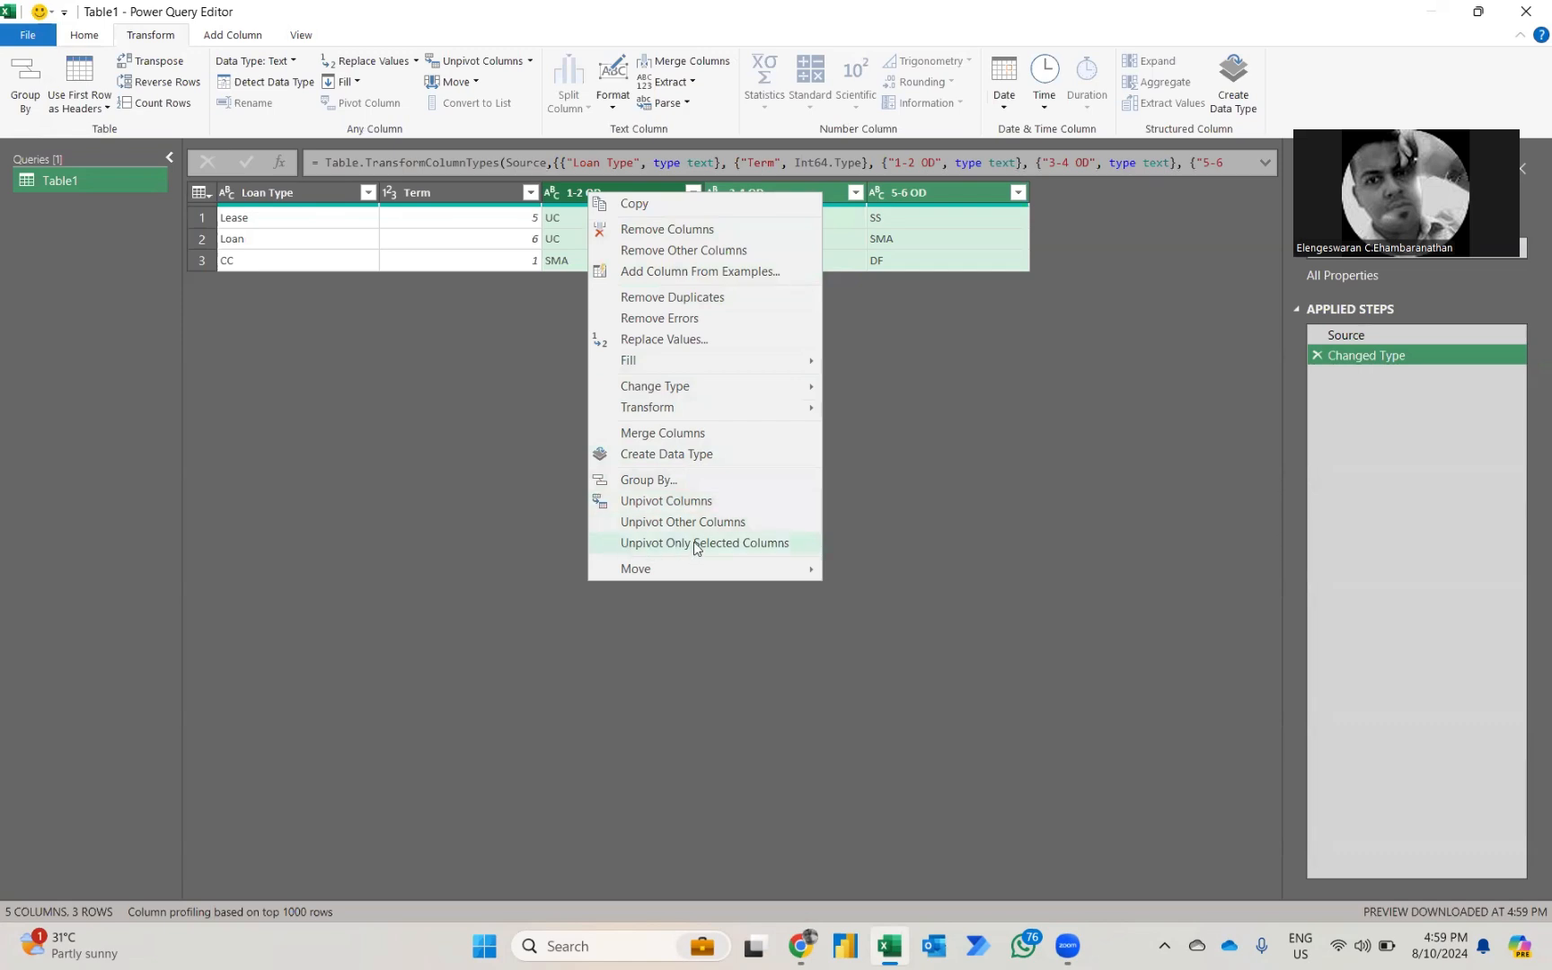
click(305, 197)
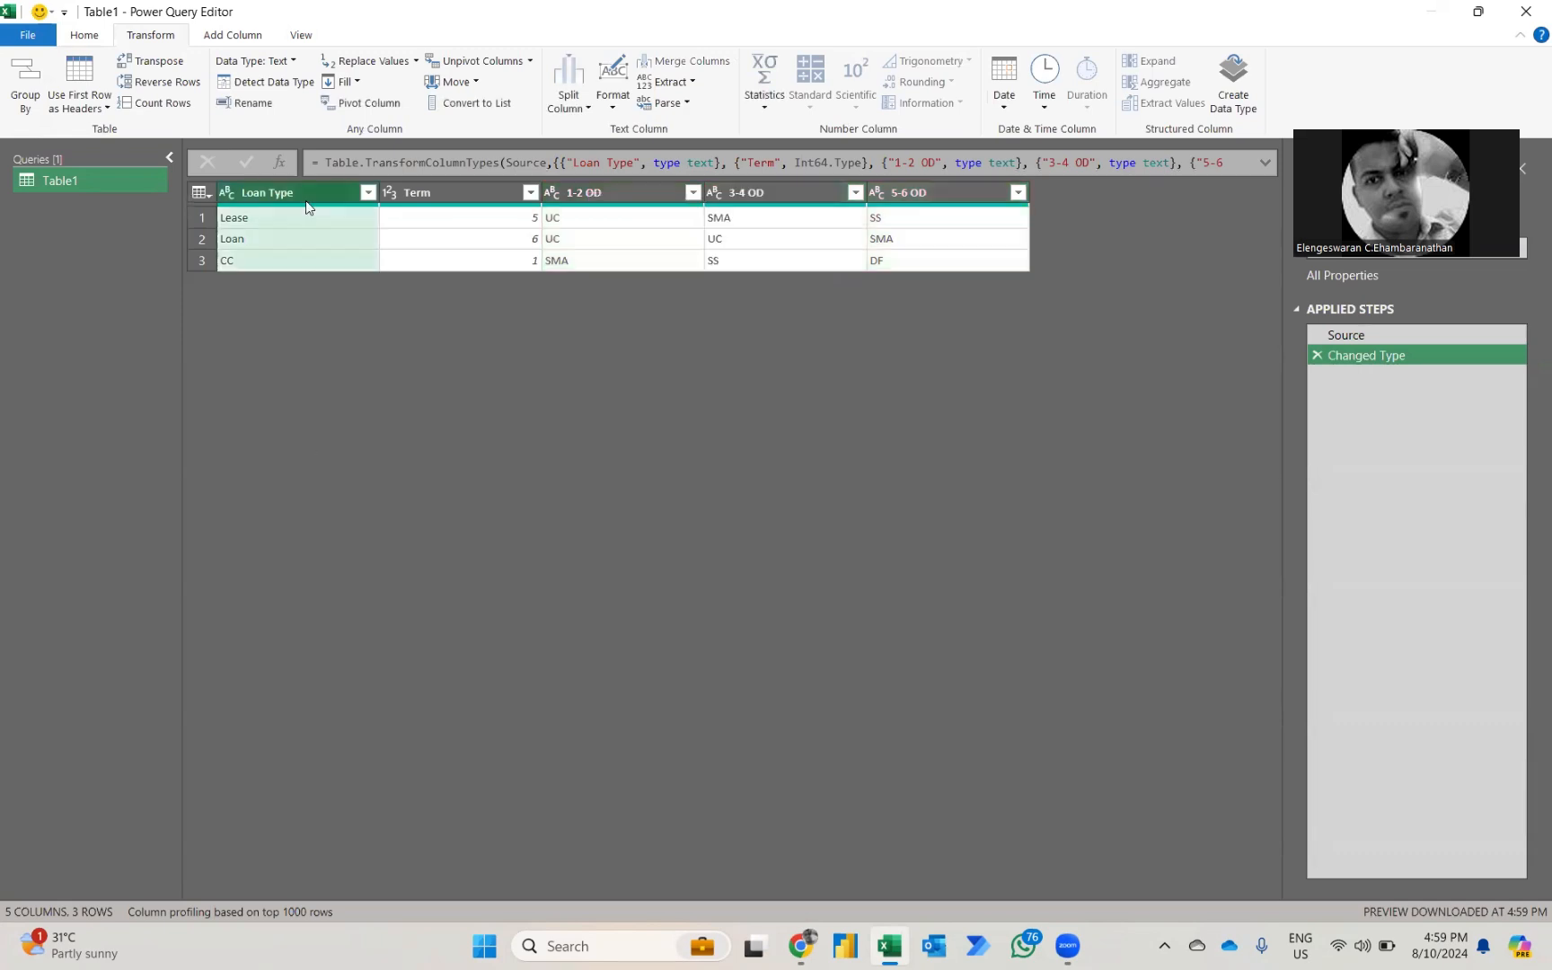
key(shift+Right)
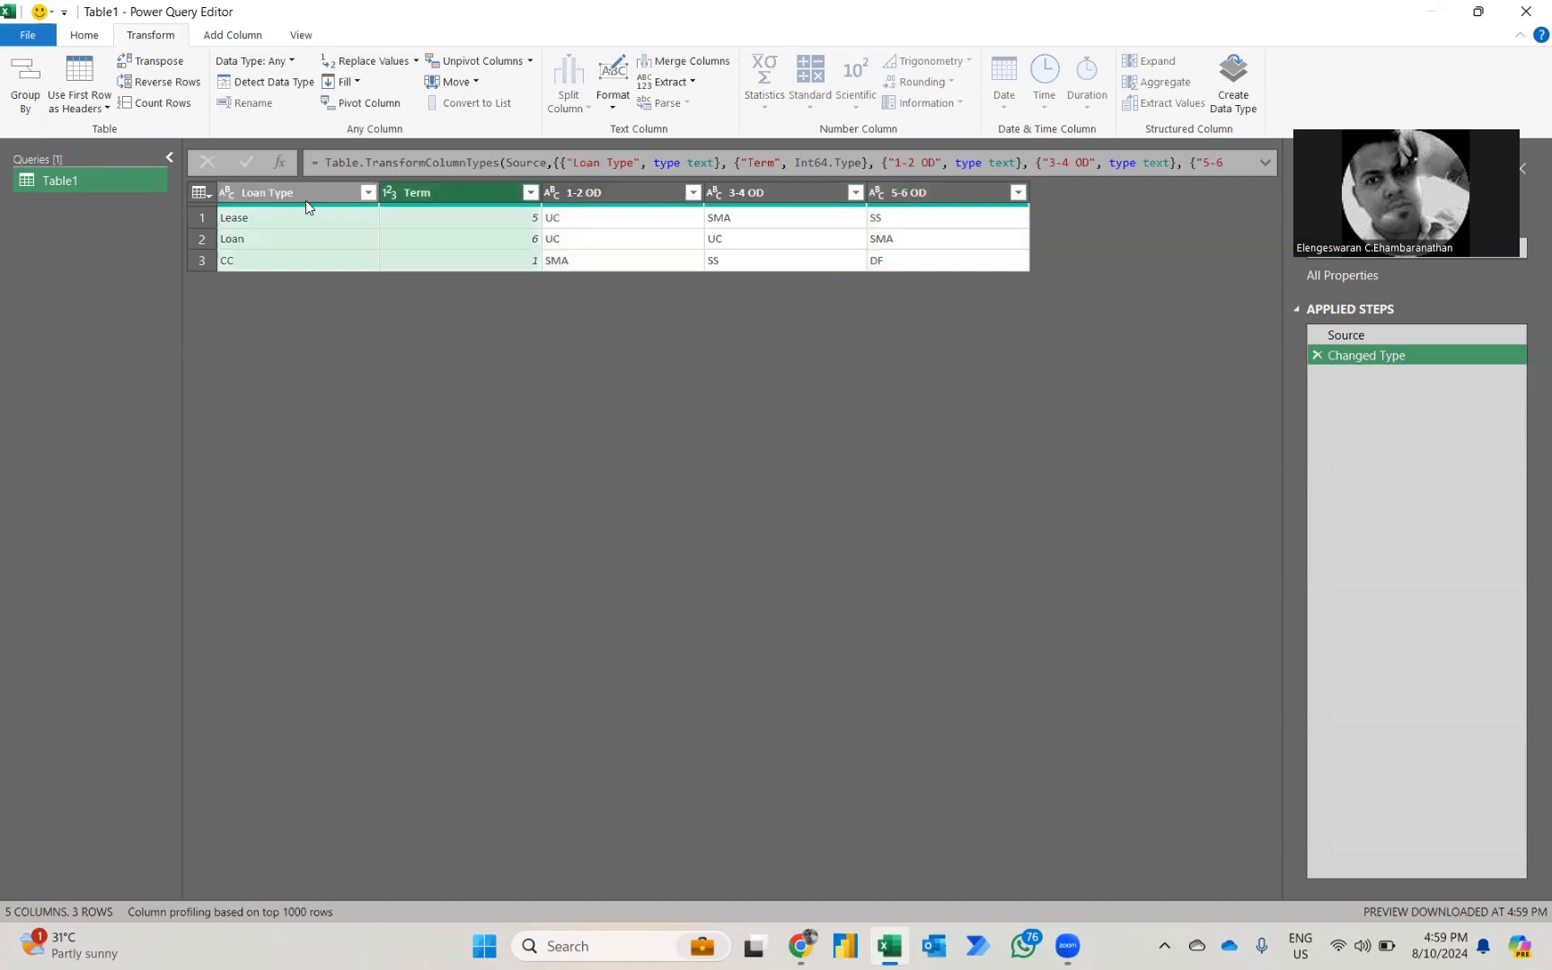
right_click(282, 192)
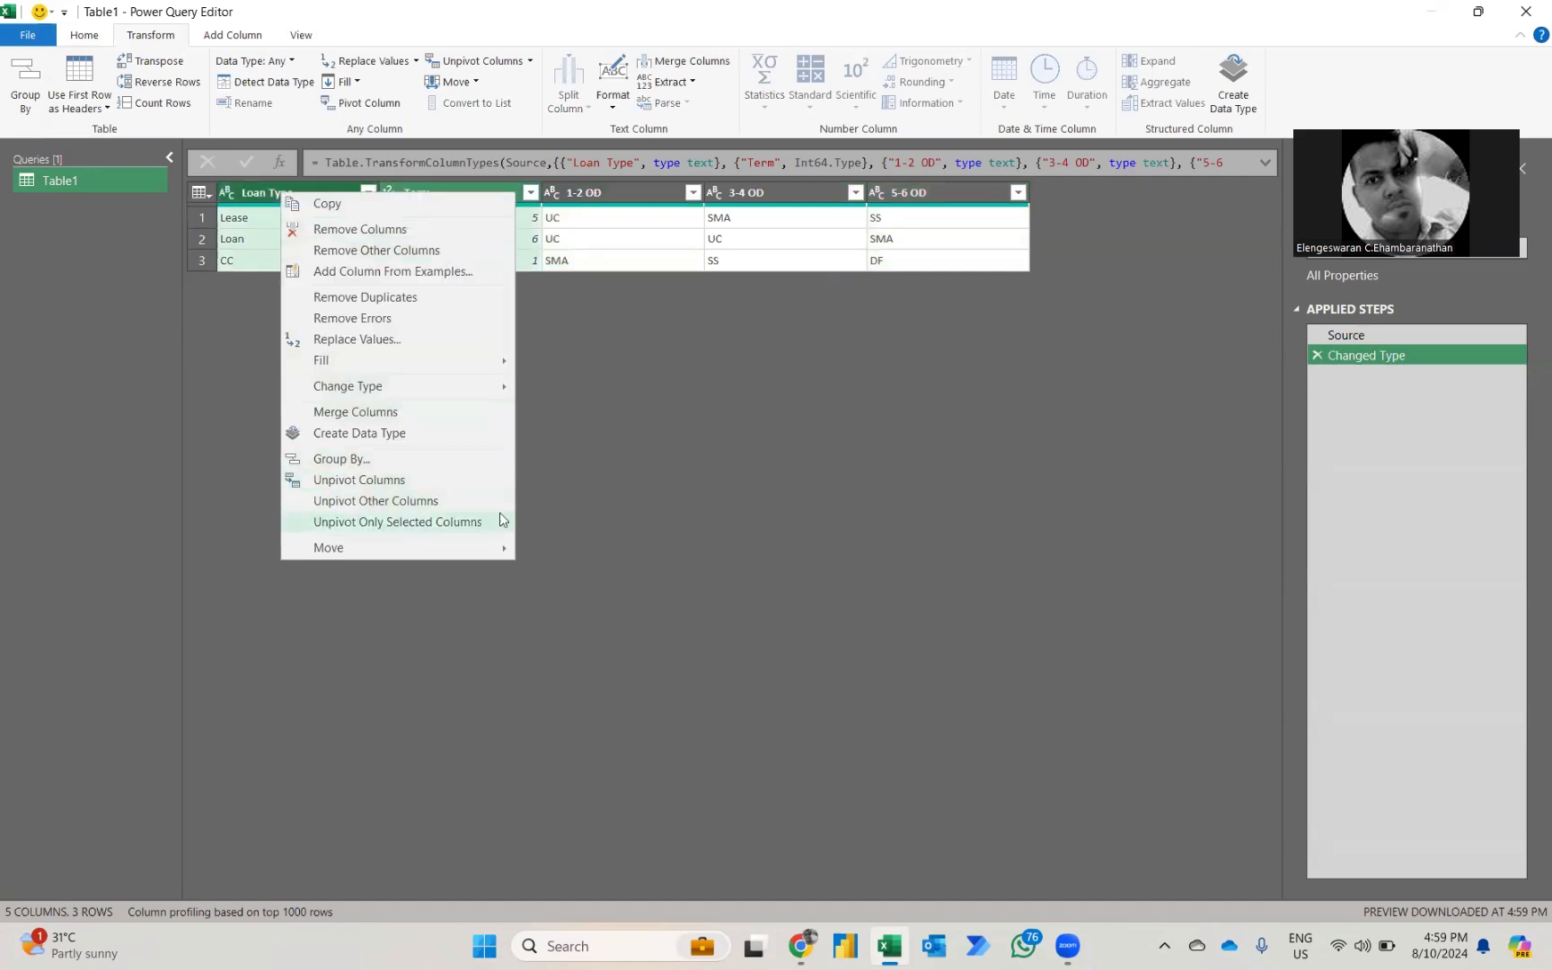
click(644, 370)
Unpivot the 1-2 OD, 3-4 OD and 5-6 OD columns
click(608, 184)
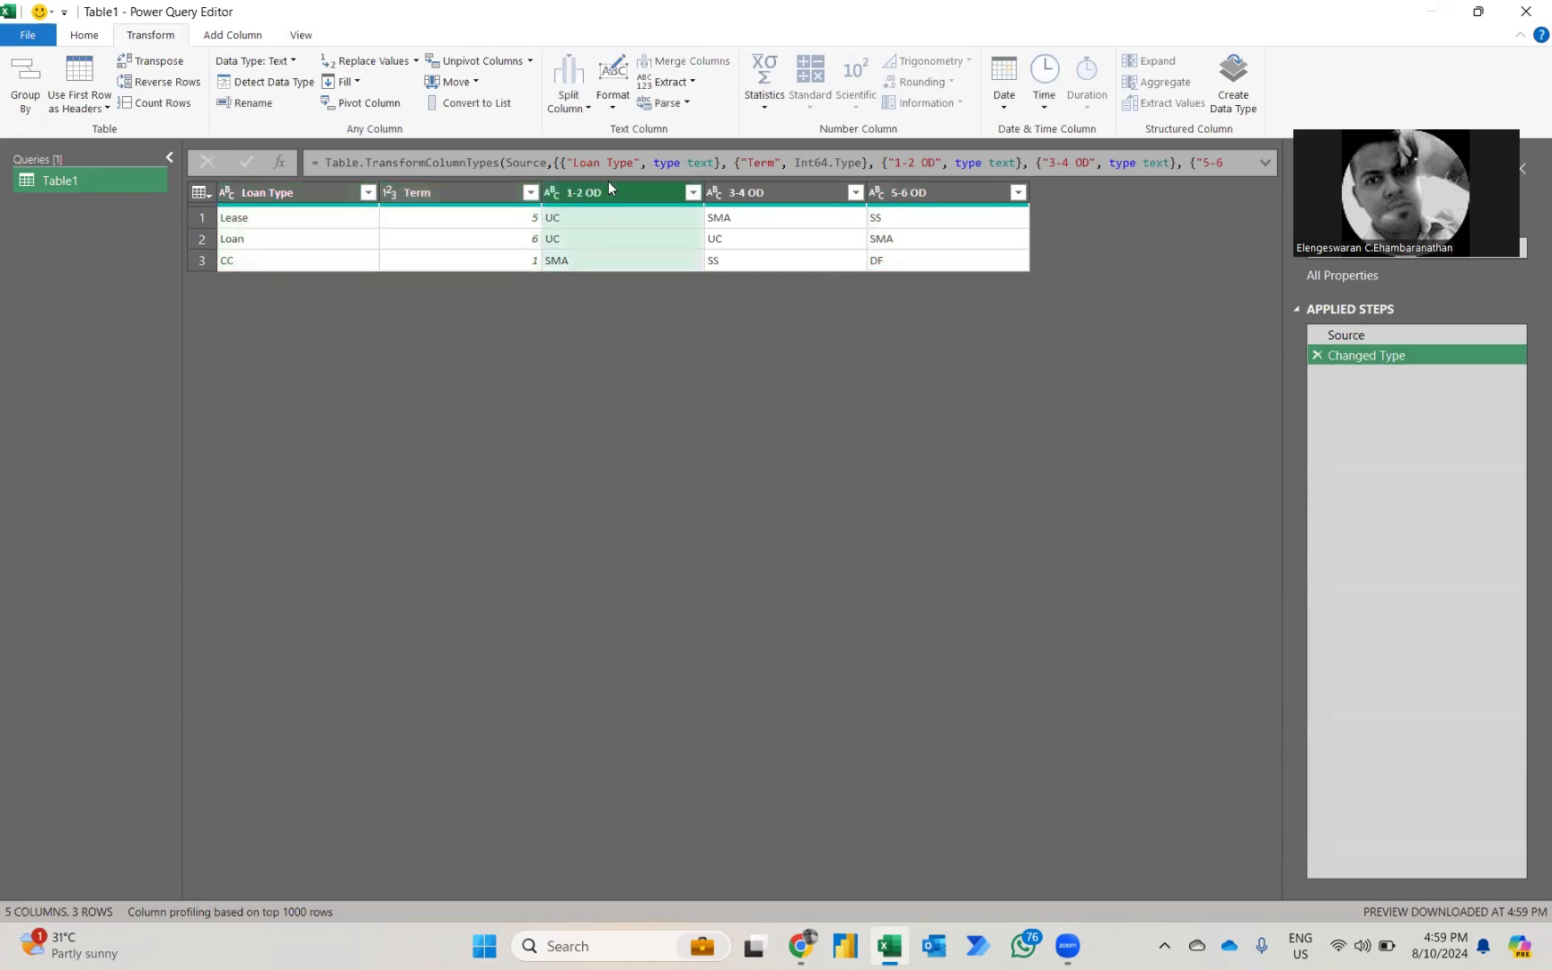
key(shift+Right)
key(shift+Right)
right_click(609, 185)
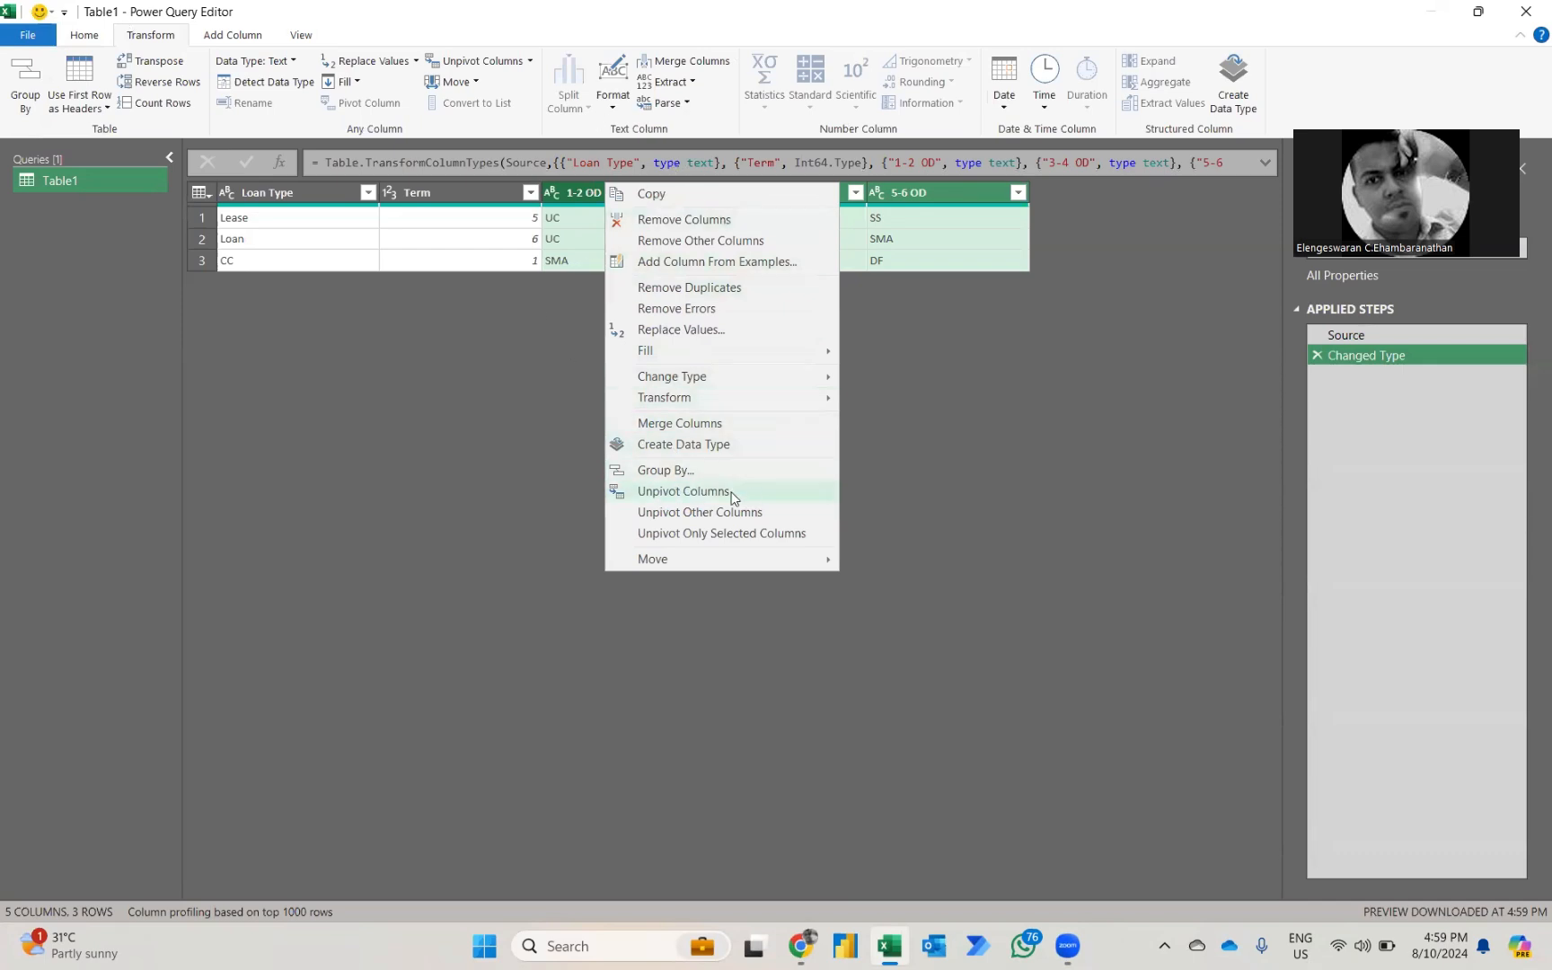
click(684, 492)
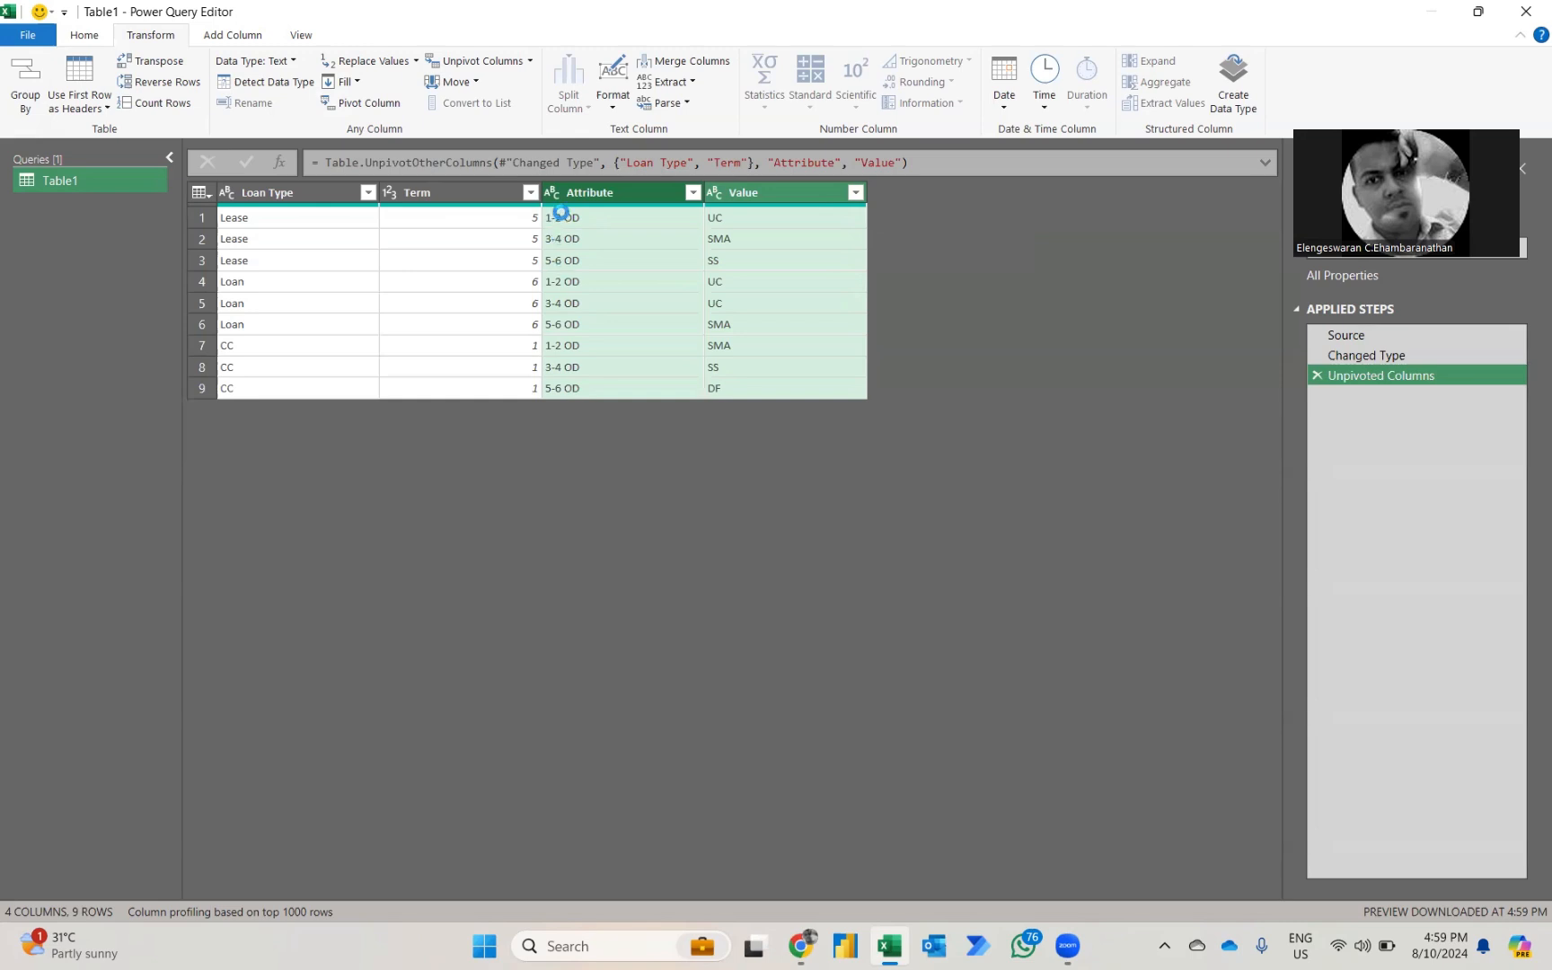
Split the Attribute column by the custom delimiter "-" at each occurrence
click(593, 190)
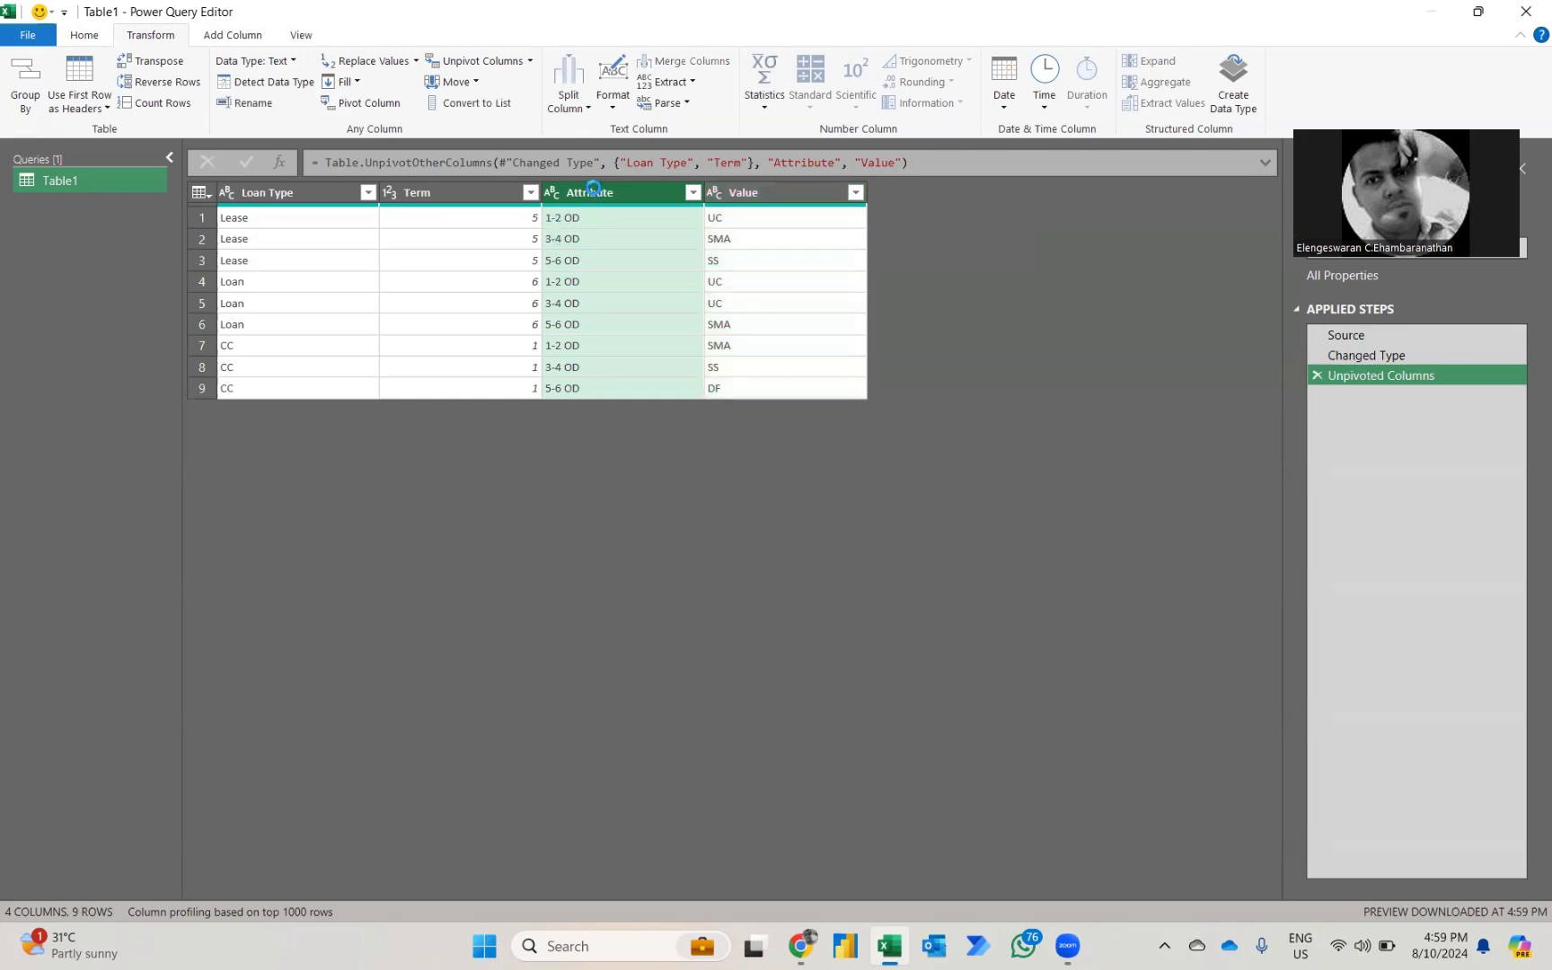
right_click(593, 188)
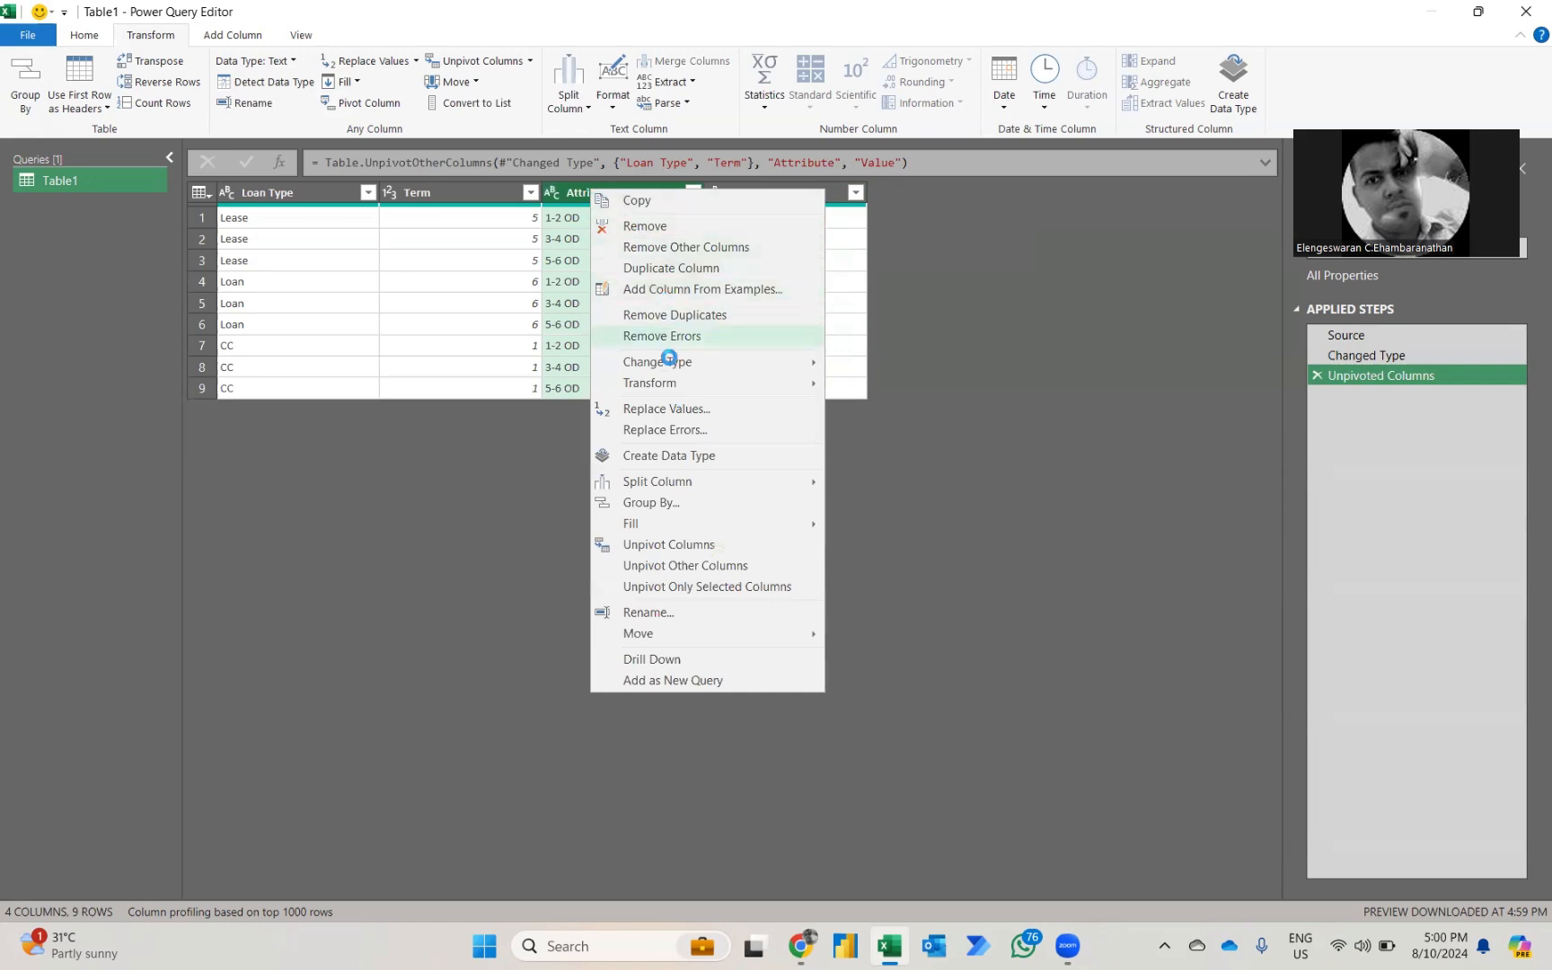
mouse_move(661, 480)
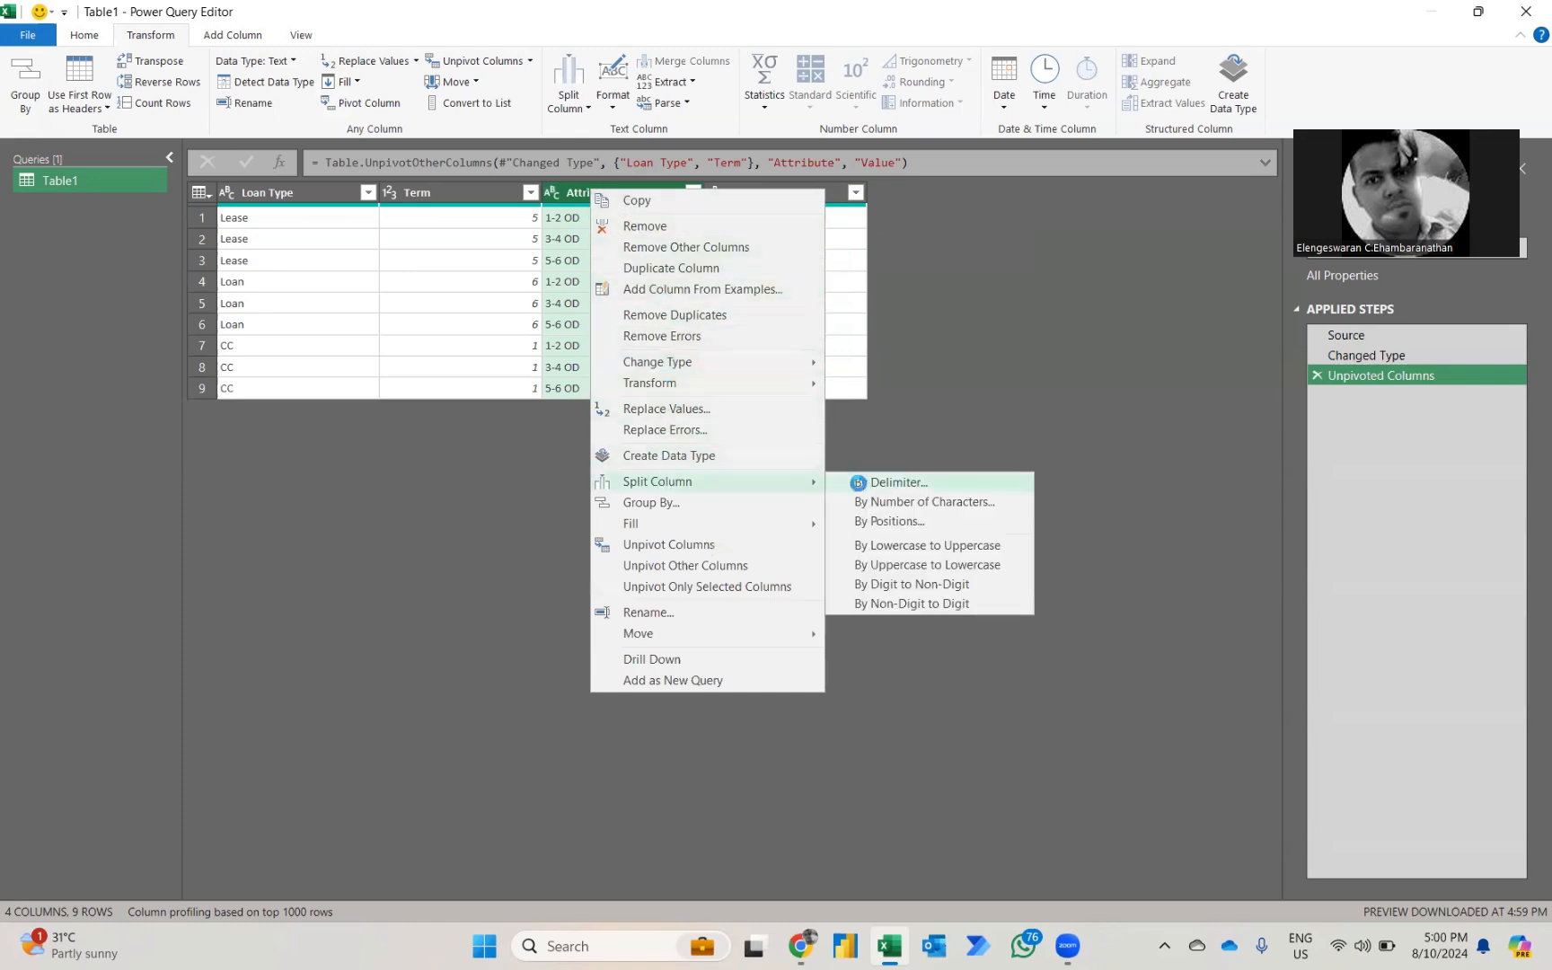
click(858, 483)
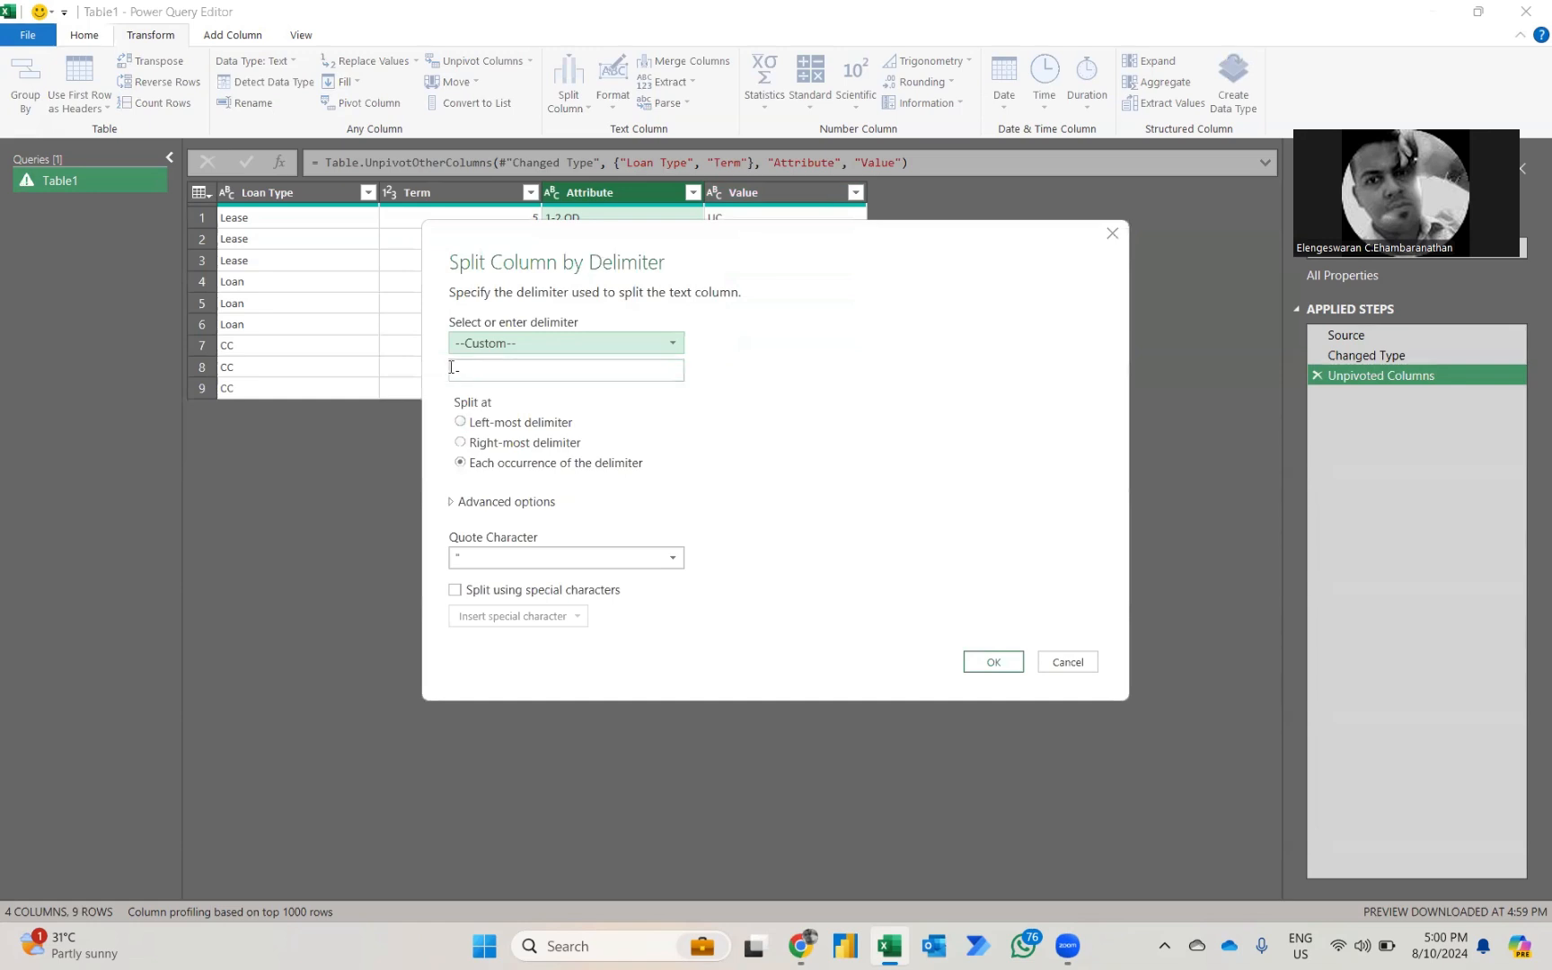
click(989, 656)
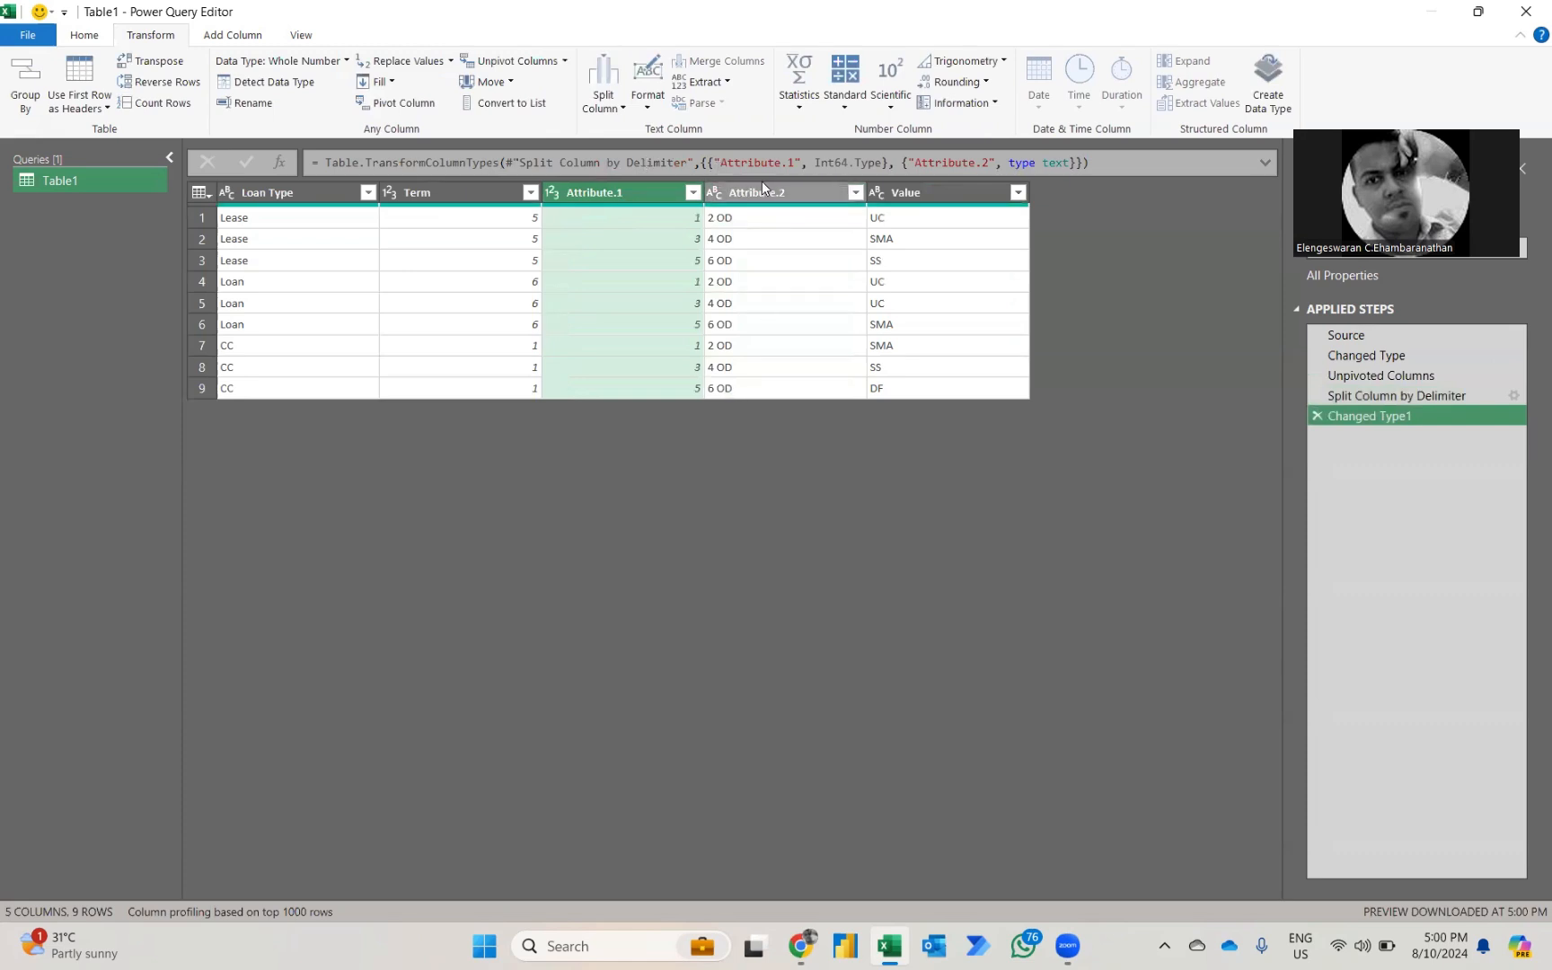
Remove the Attribute.2 column and rename Attribute.1 to OD
click(754, 192)
key(Delete)
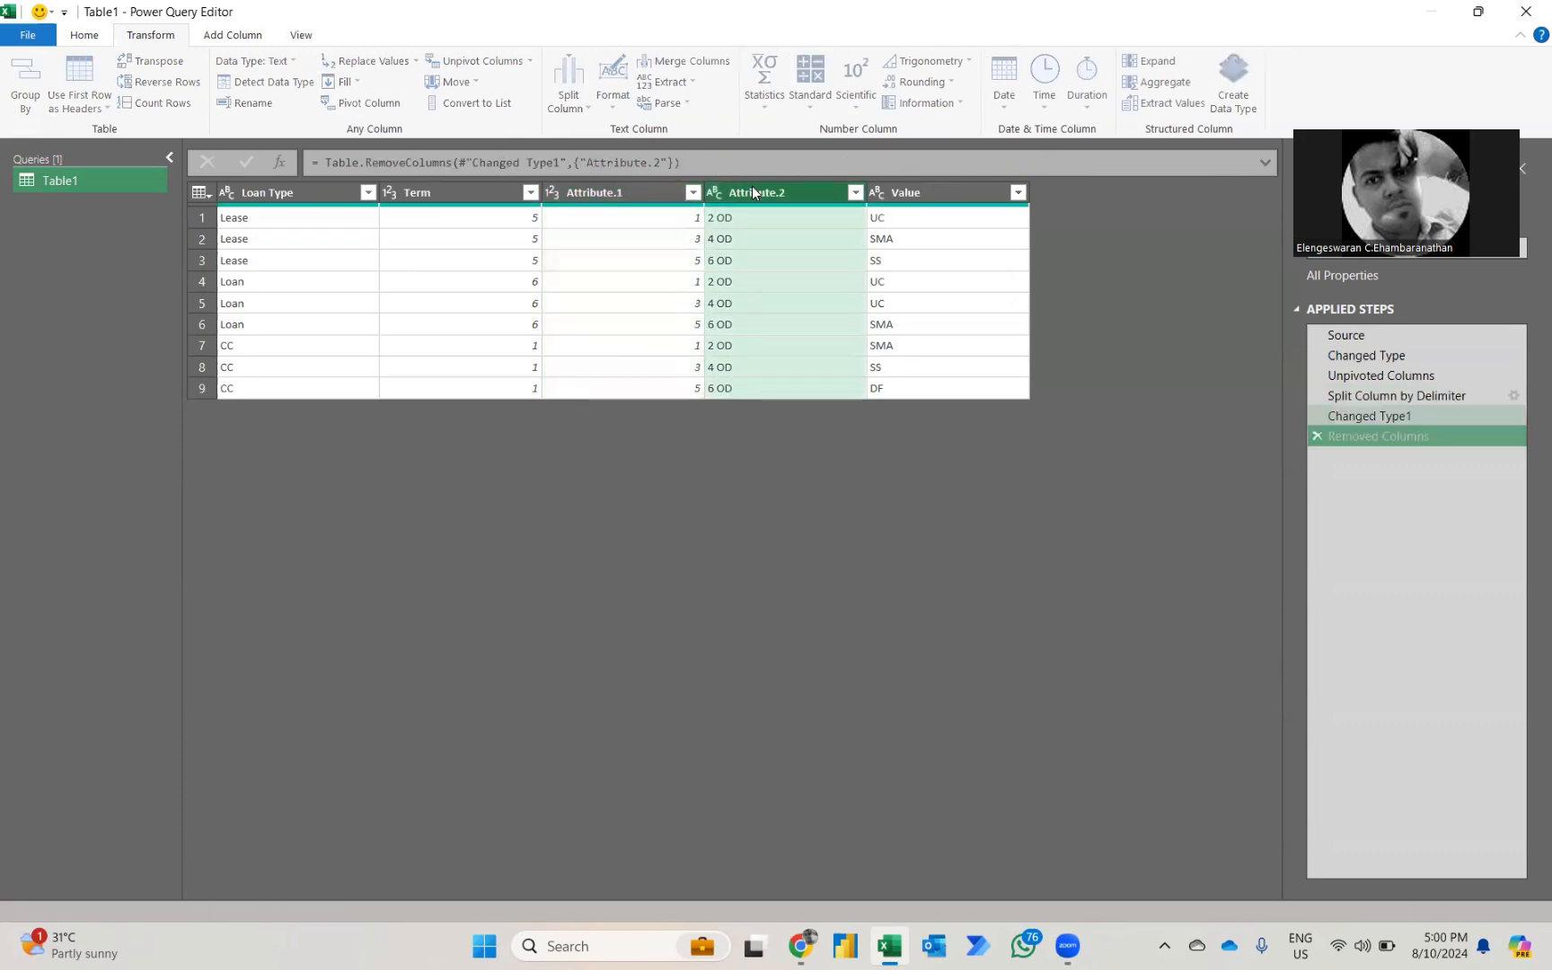
click(586, 192)
double_click(587, 192)
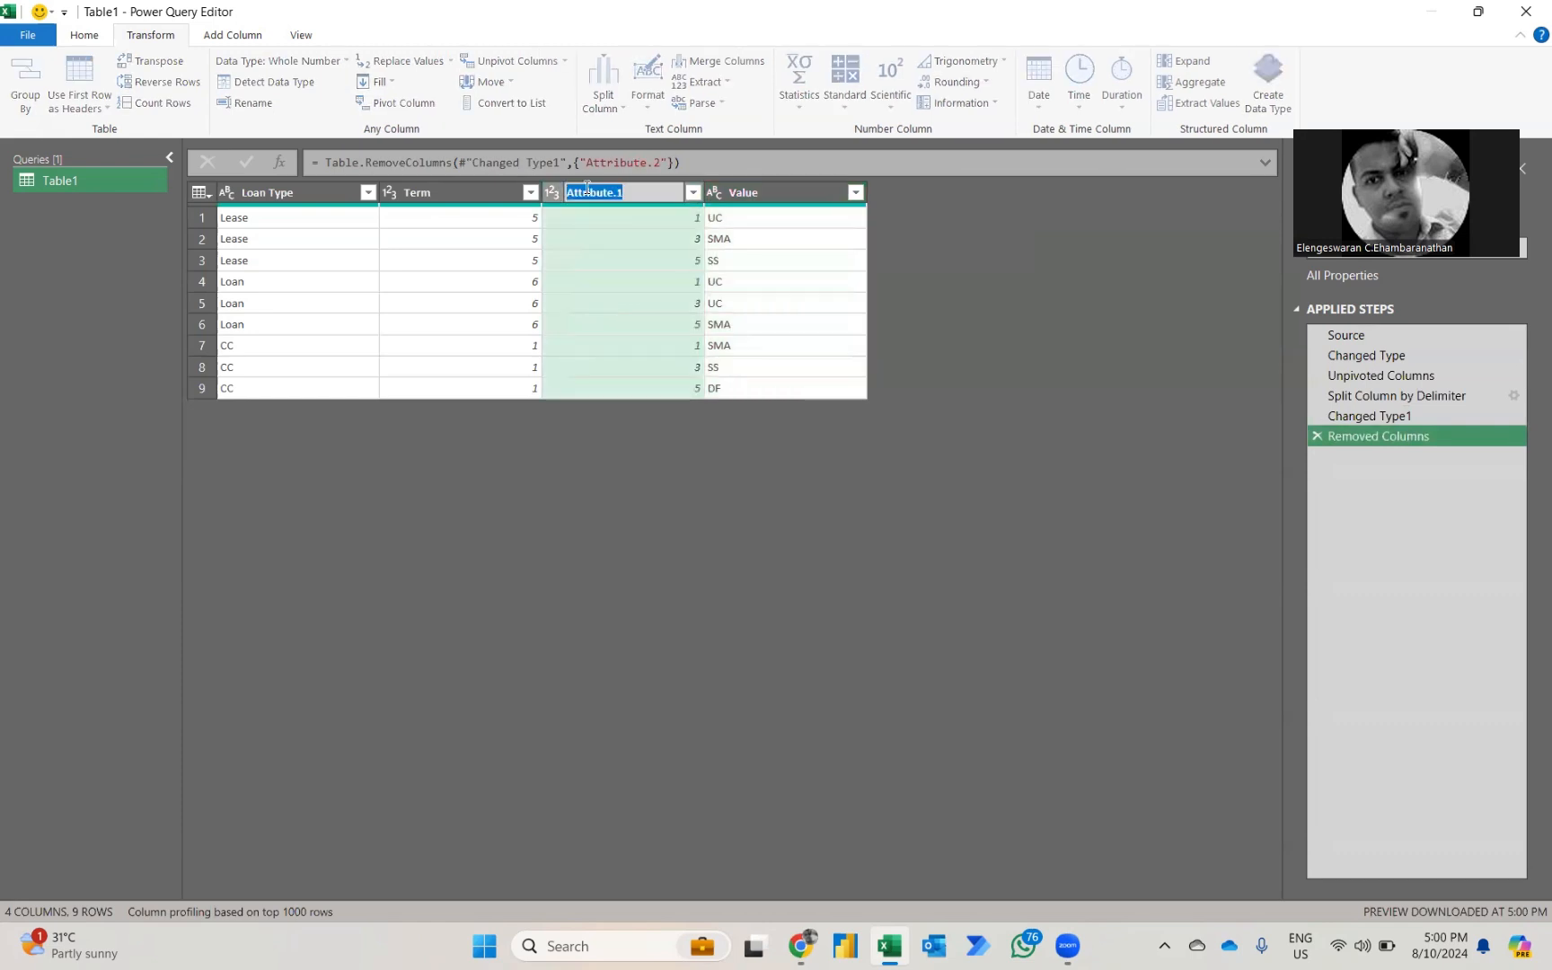
key(Caps_Lock)
text(OD)
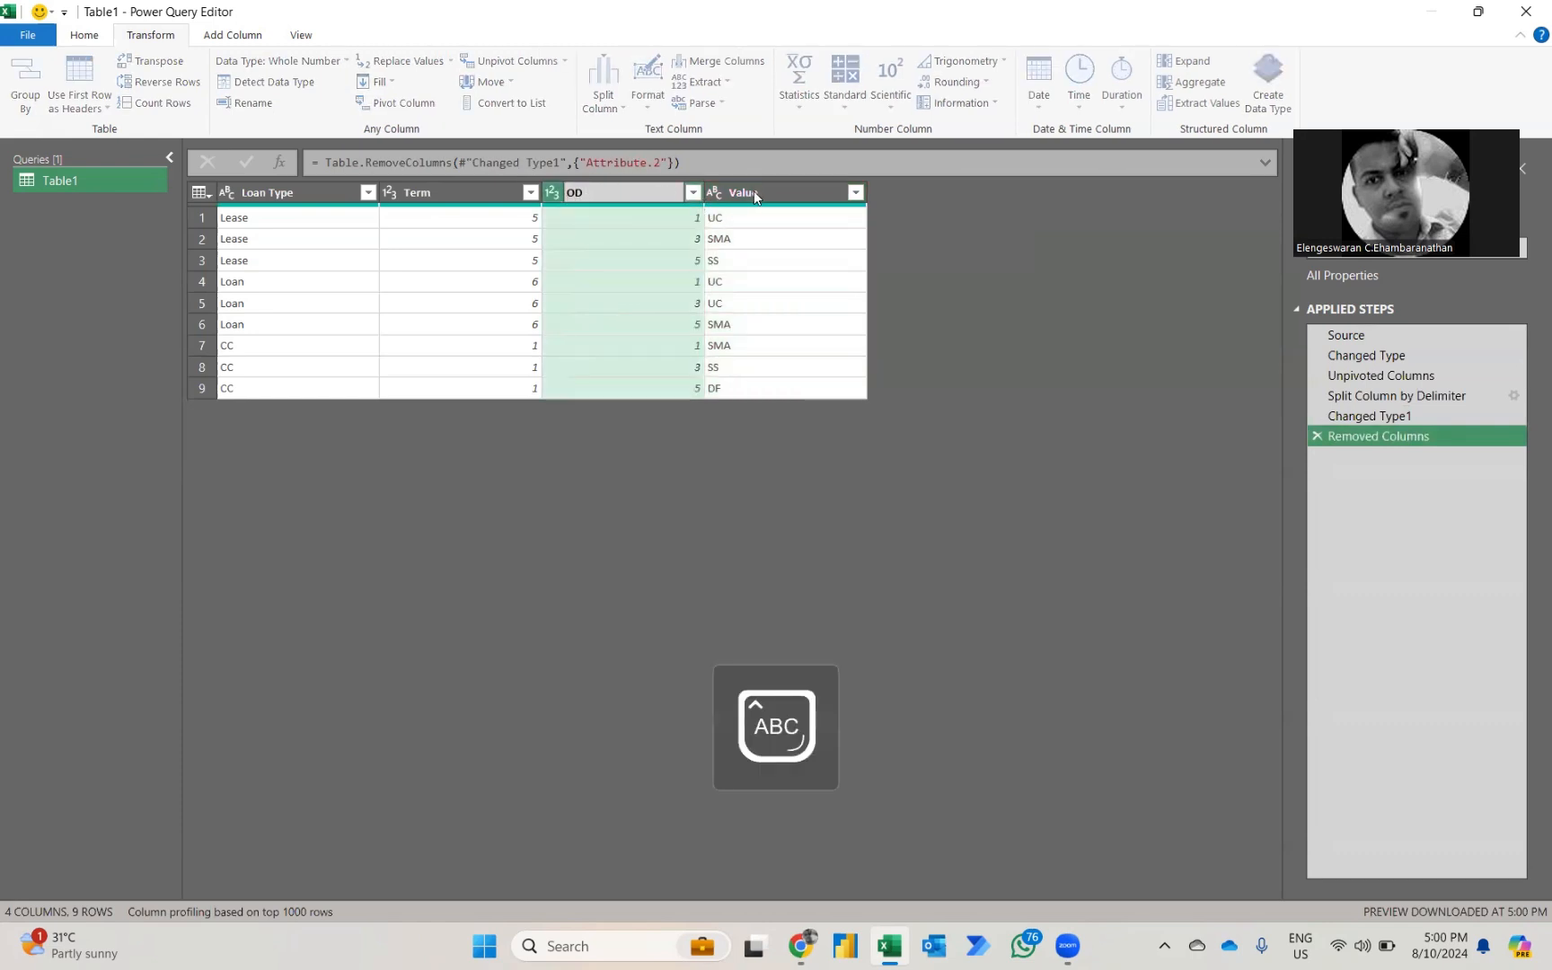
Rename the Value column to Status
double_click(752, 190)
key(Caps_Lock)
text(s)
key(Caps_Lock)
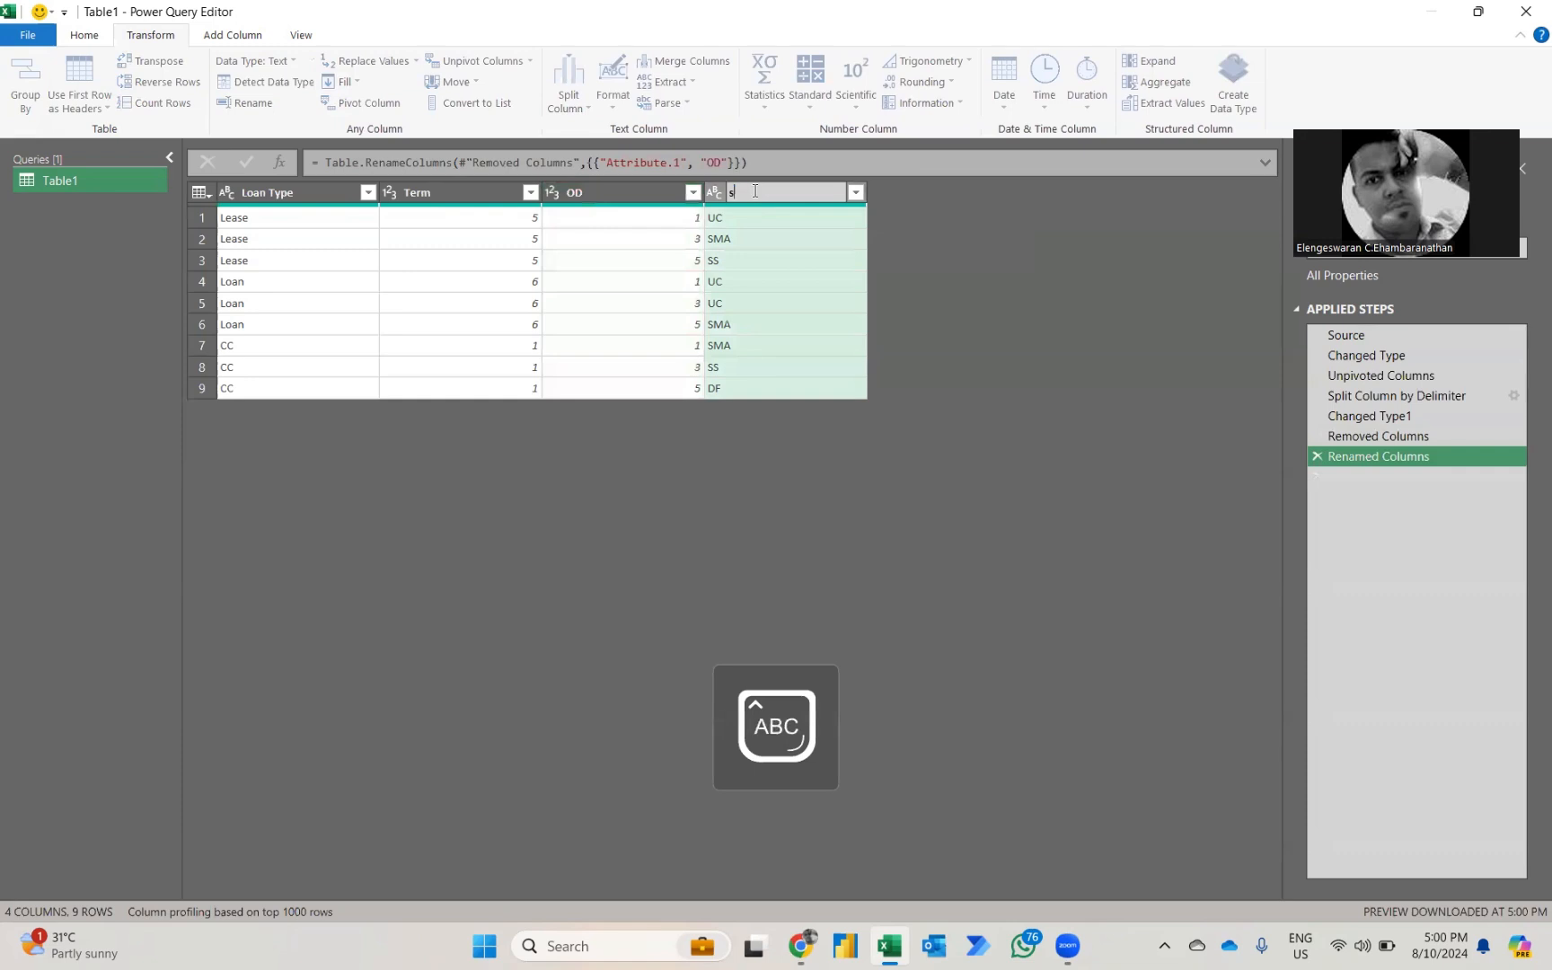
text(T)
key(BackSpace)
key(BackSpace)
text(S)
key(Caps_Lock)
text(tatus)
key(Return)
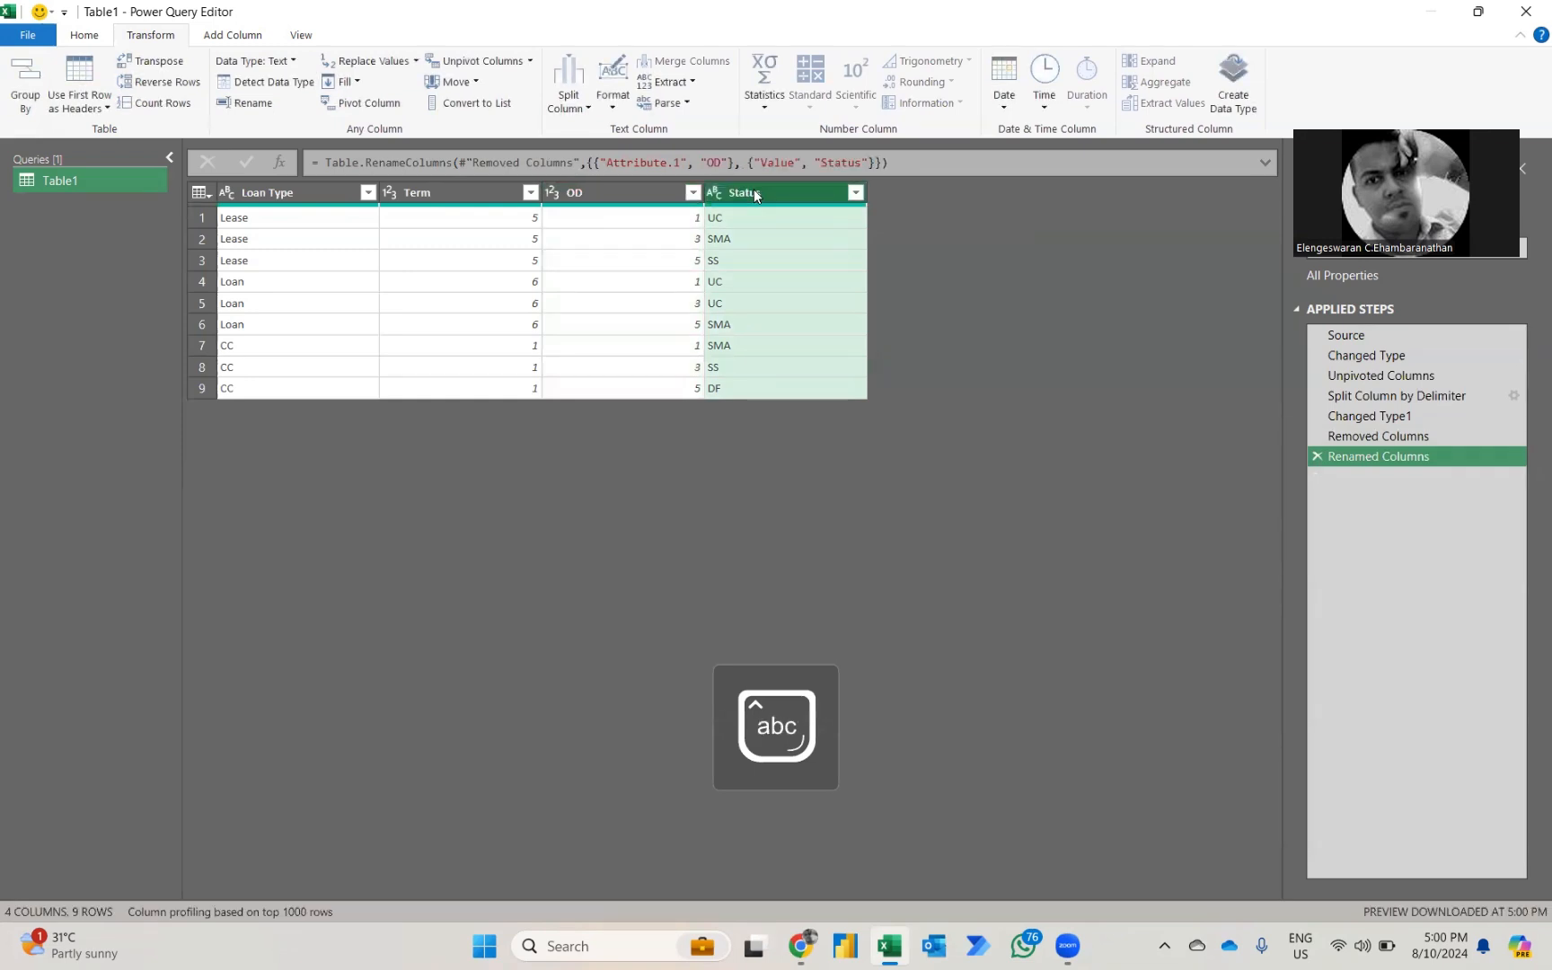
Load the query result as a table into the existing worksheet at cell L4 and dismiss the queries pane
click(85, 36)
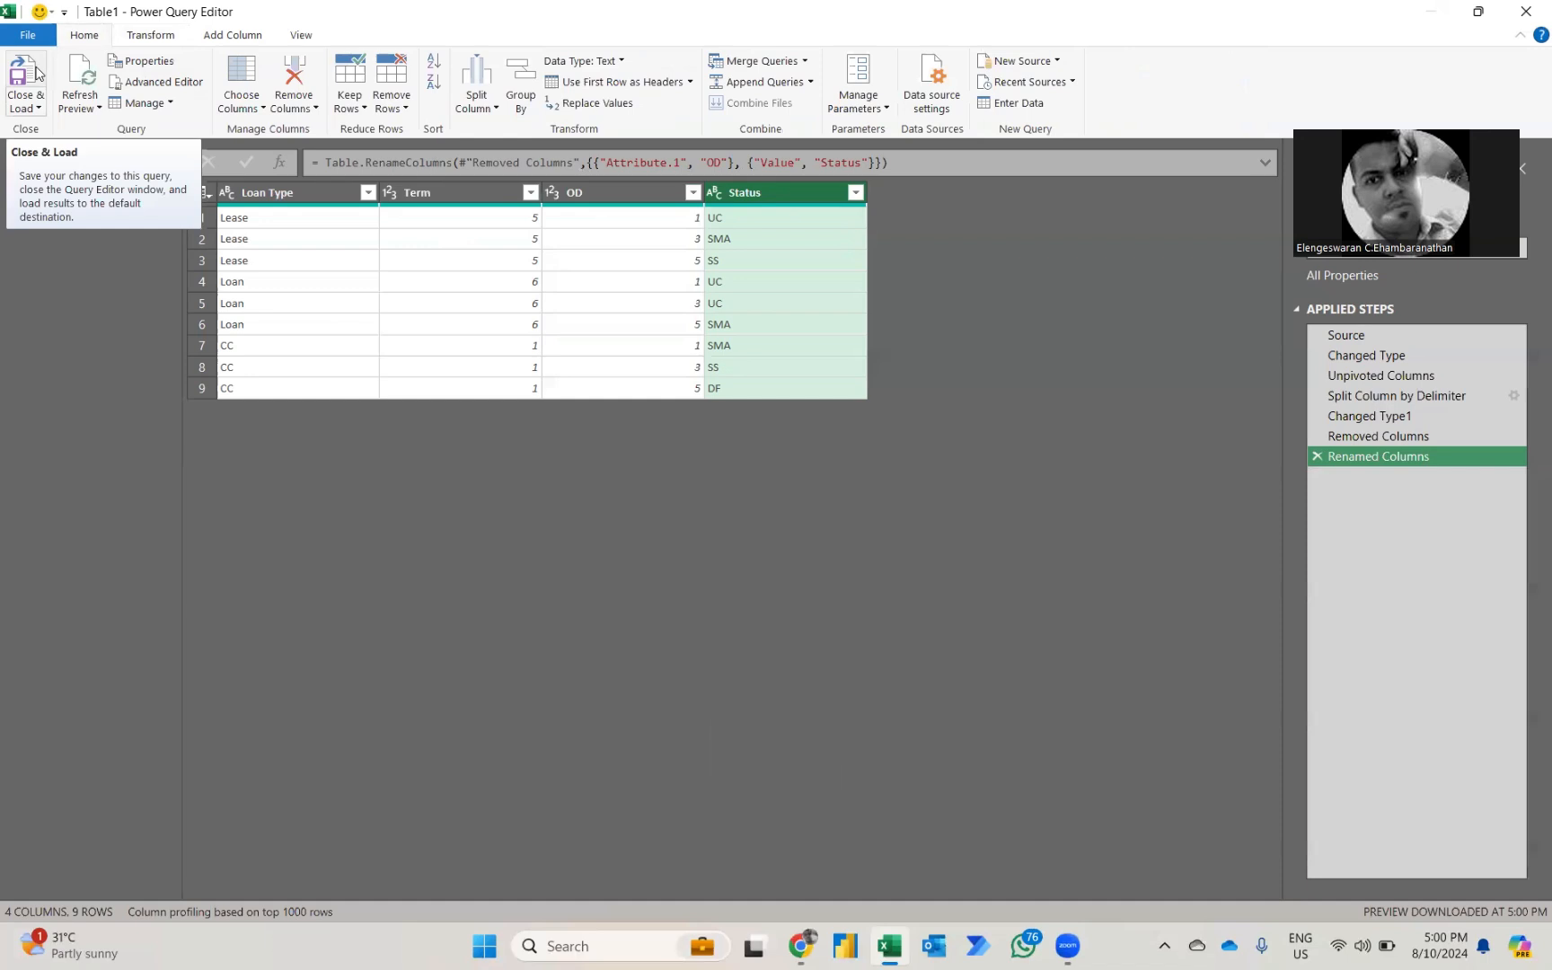
click(26, 107)
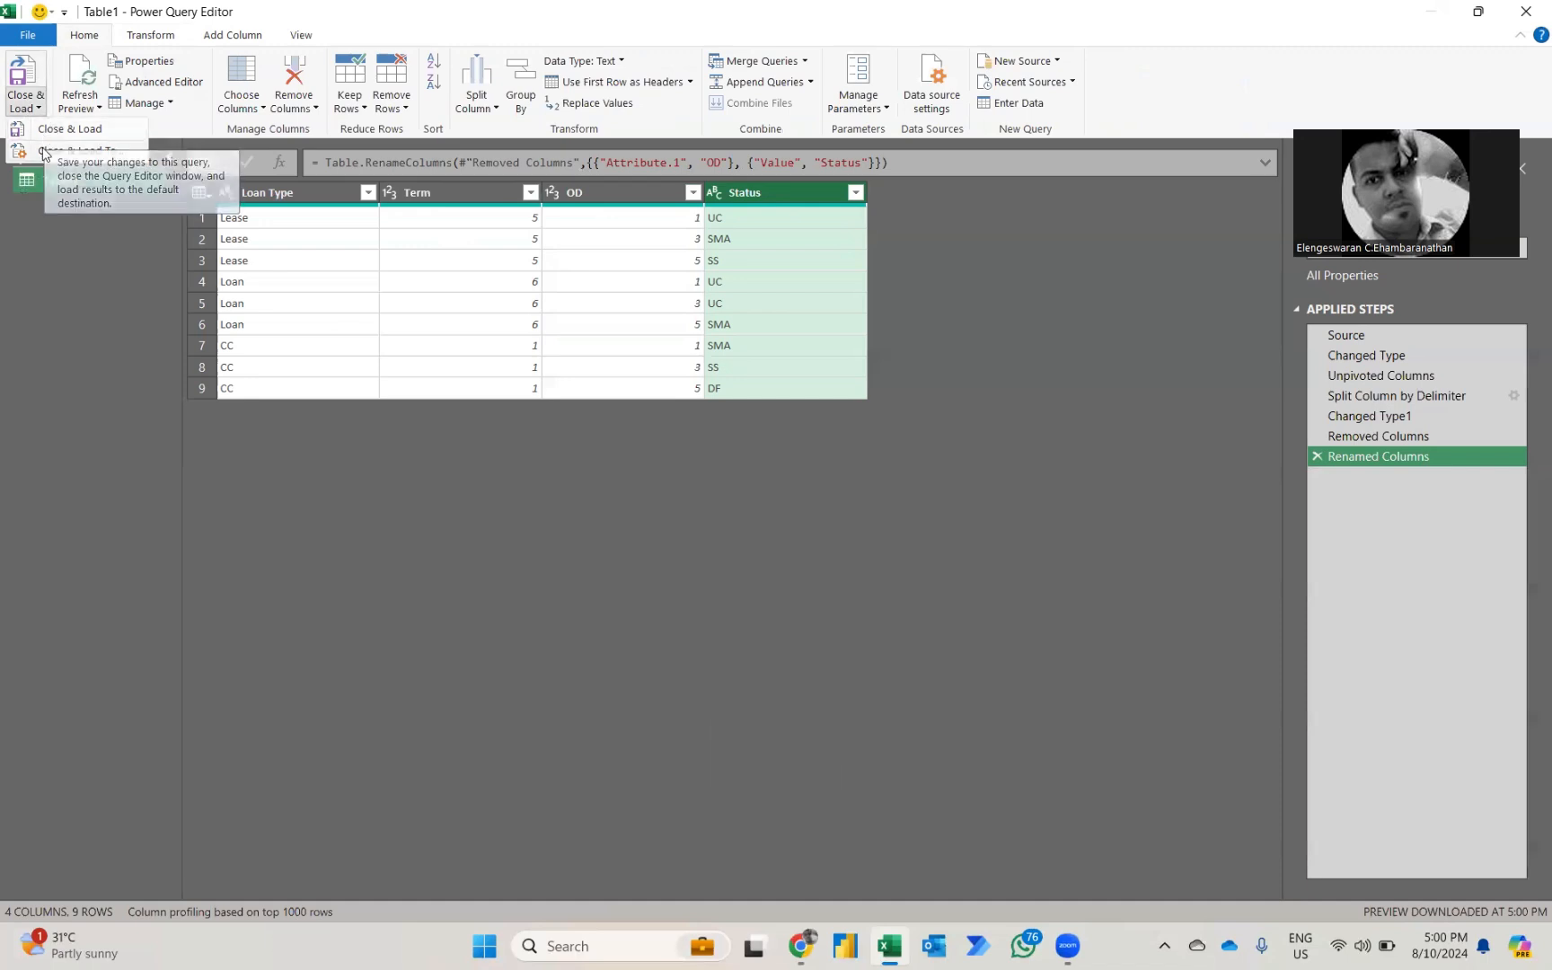
click(76, 151)
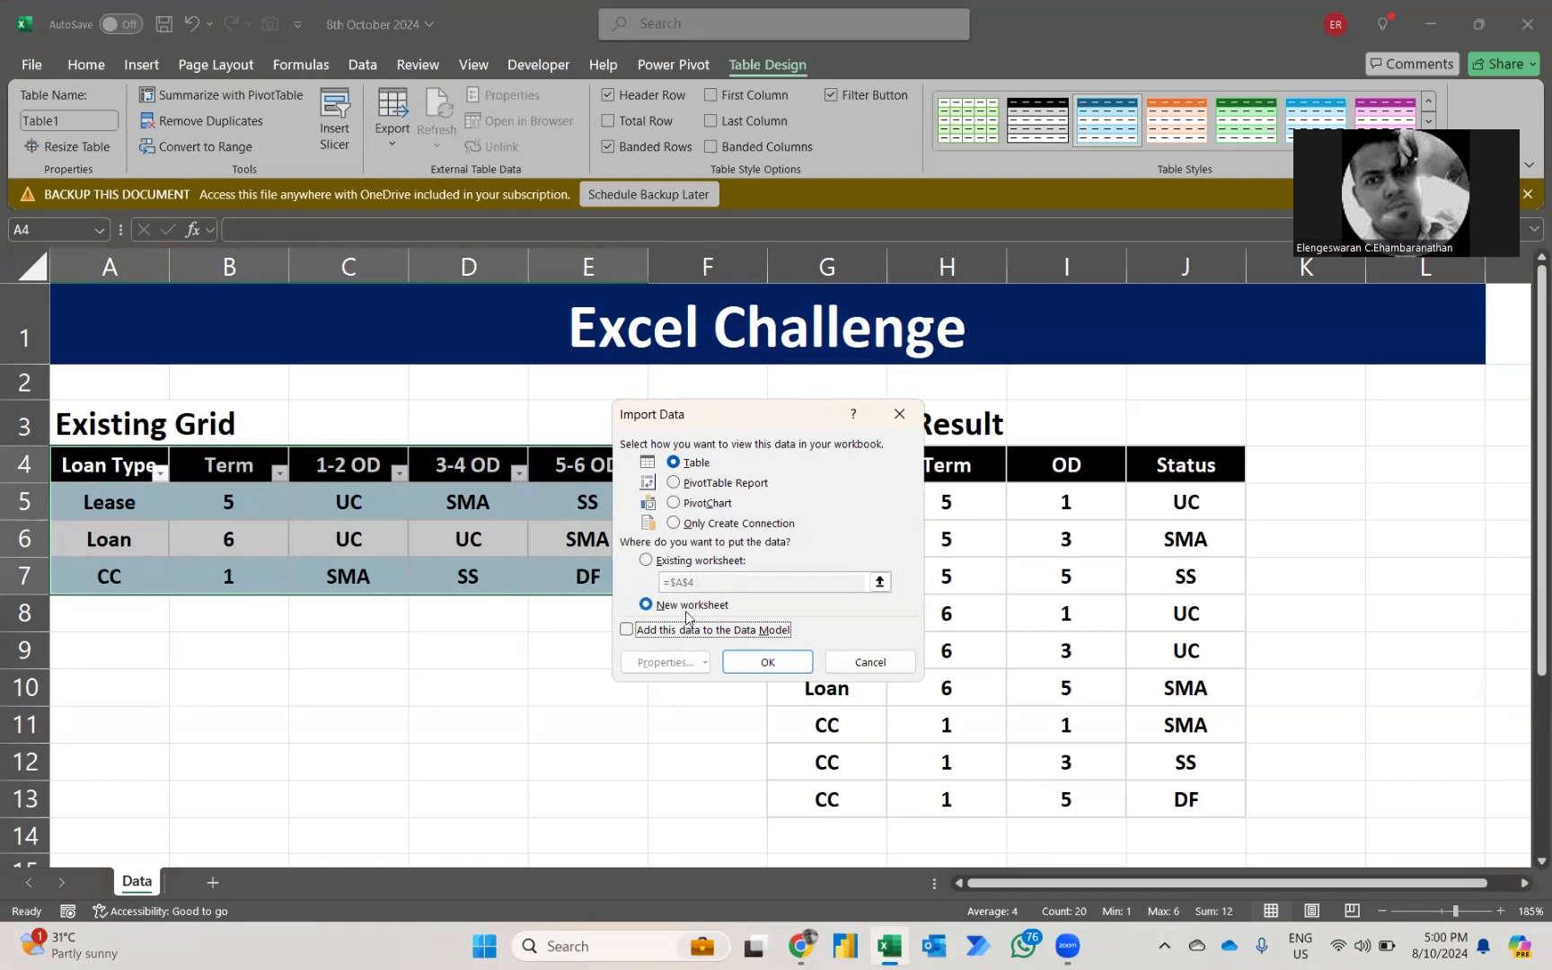
click(645, 560)
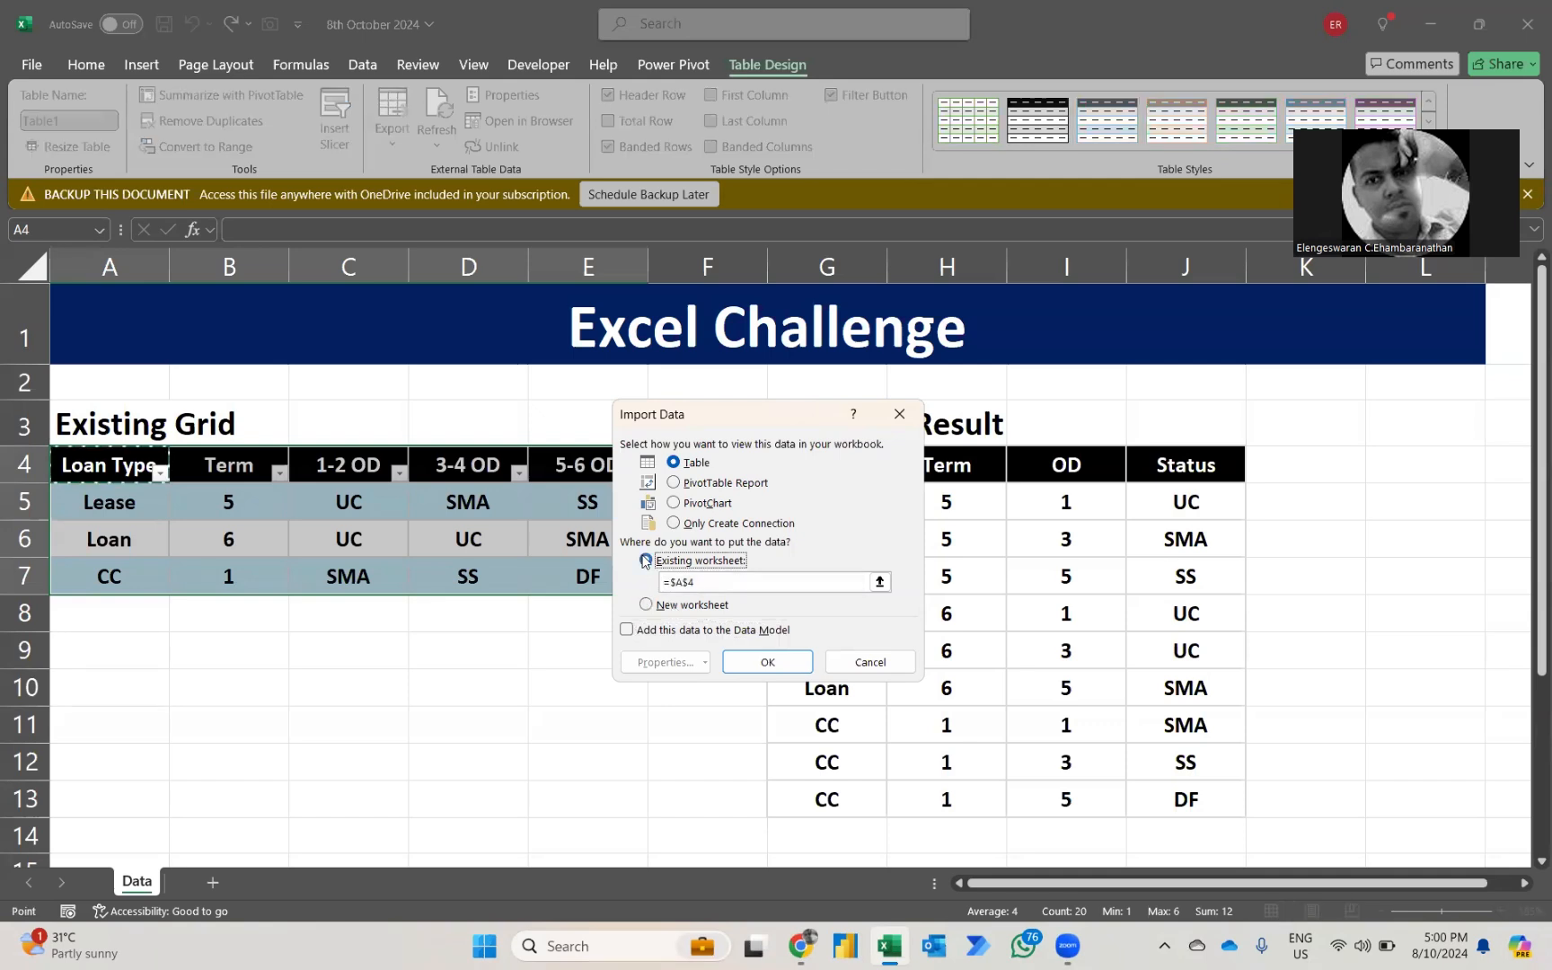
click(1391, 454)
click(767, 662)
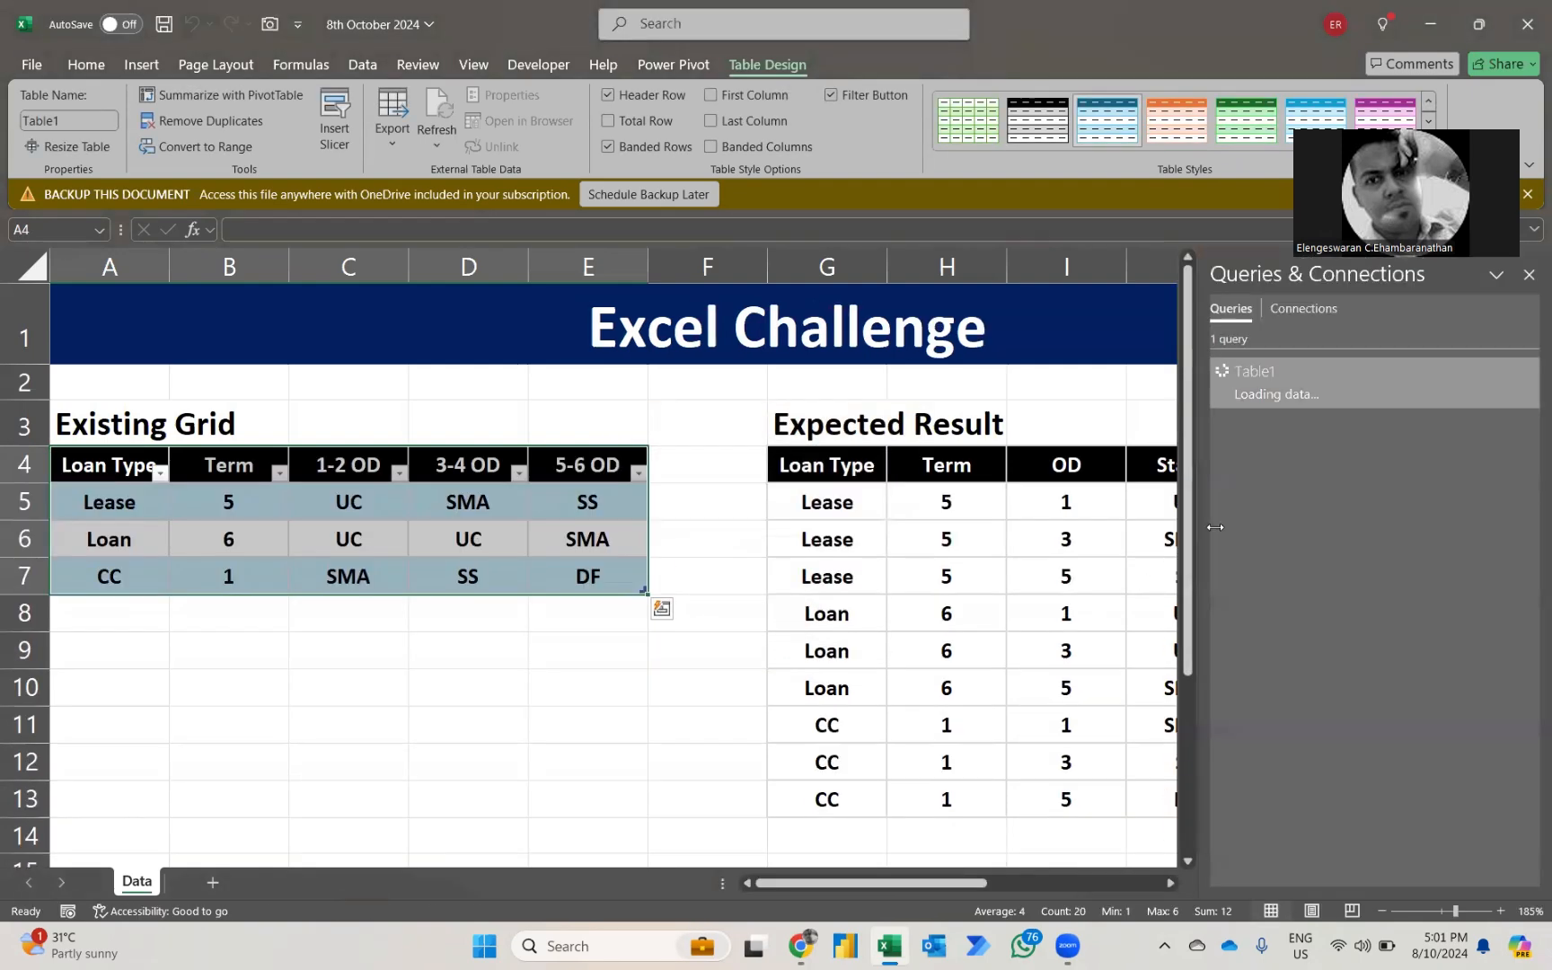
click(1526, 278)
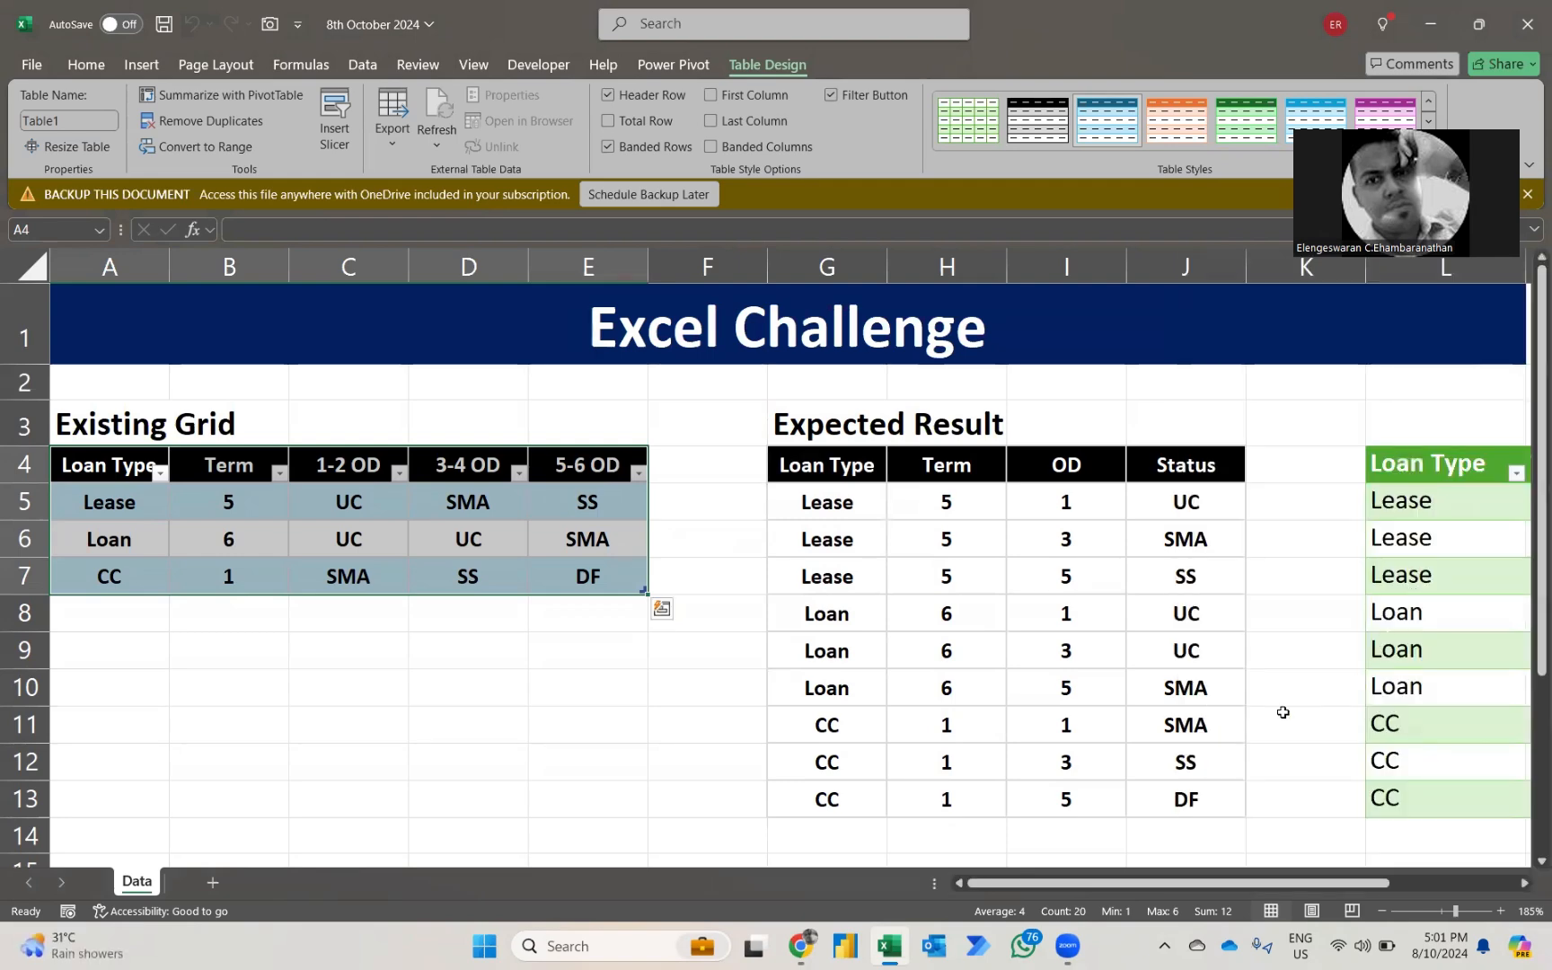
Add a new row to the Existing Grid by entering the loan type Term Loan in cell A8
scroll(1282, 712, right, 1)
scroll(1282, 712, right, 1)
scroll(1282, 712, right, 1)
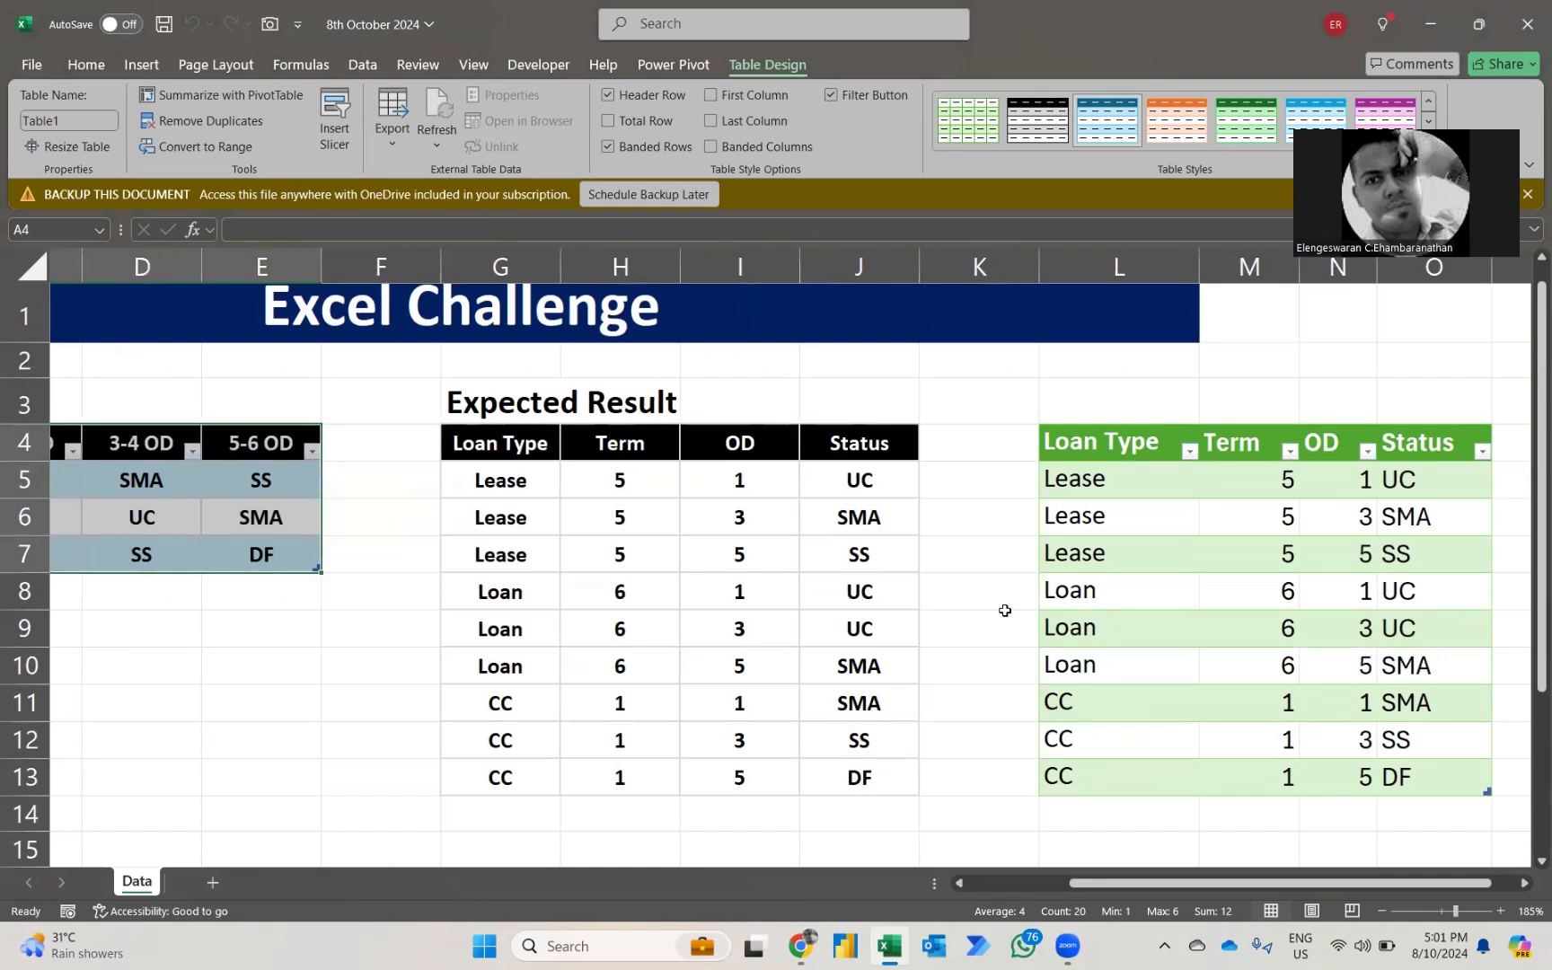
scroll(753, 654, left, 5)
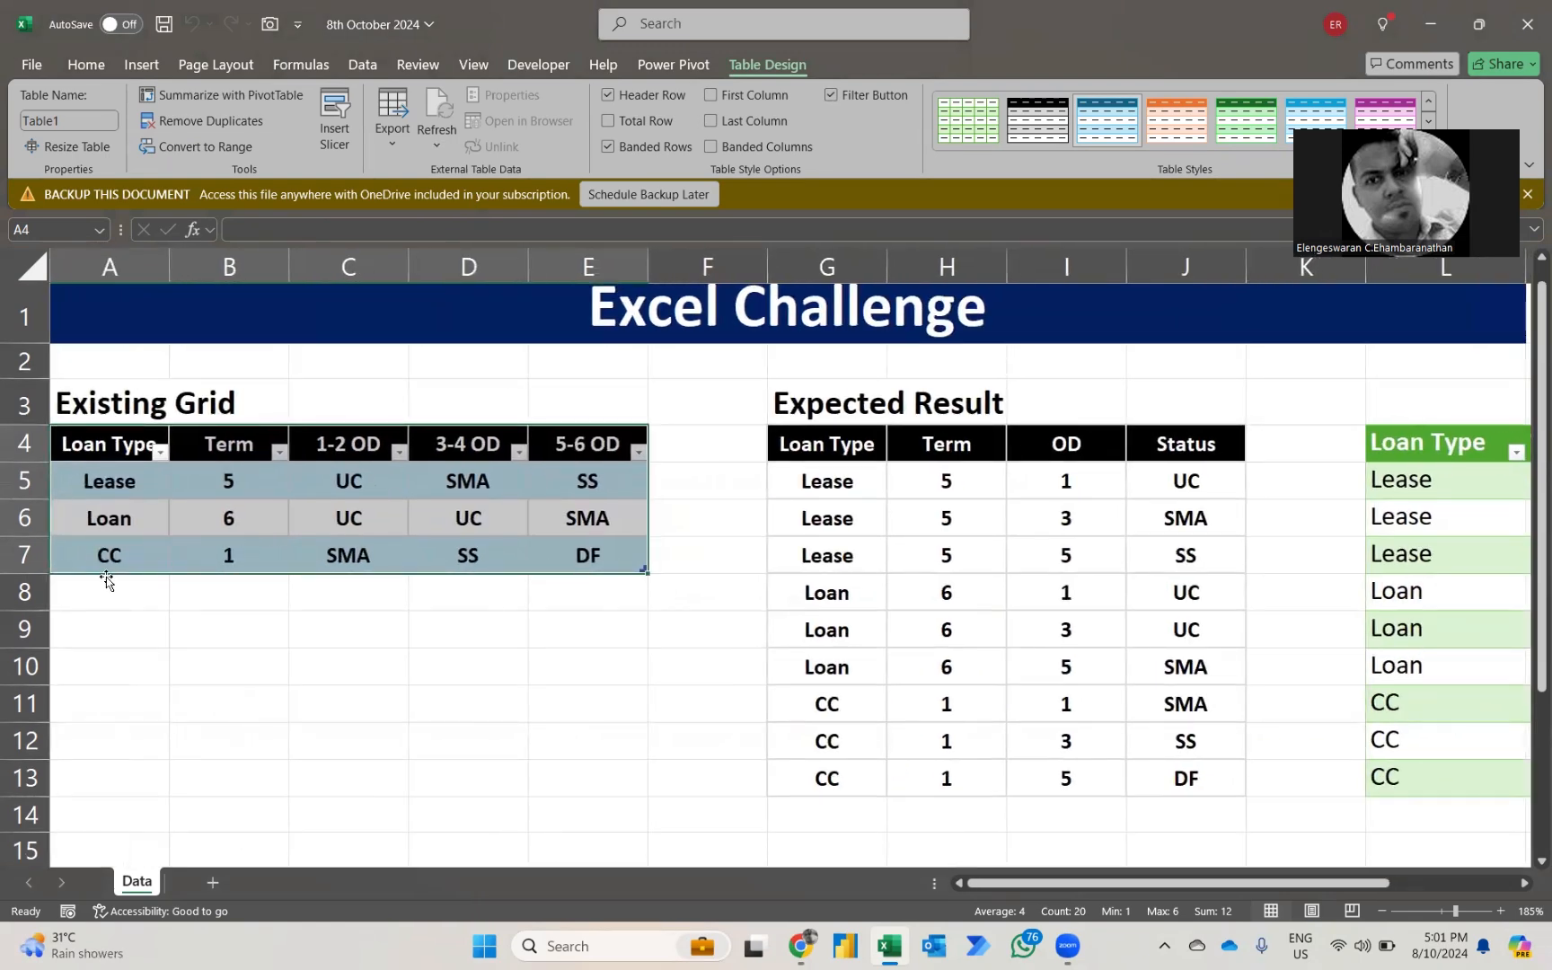
click(90, 596)
key(Caps_Lock)
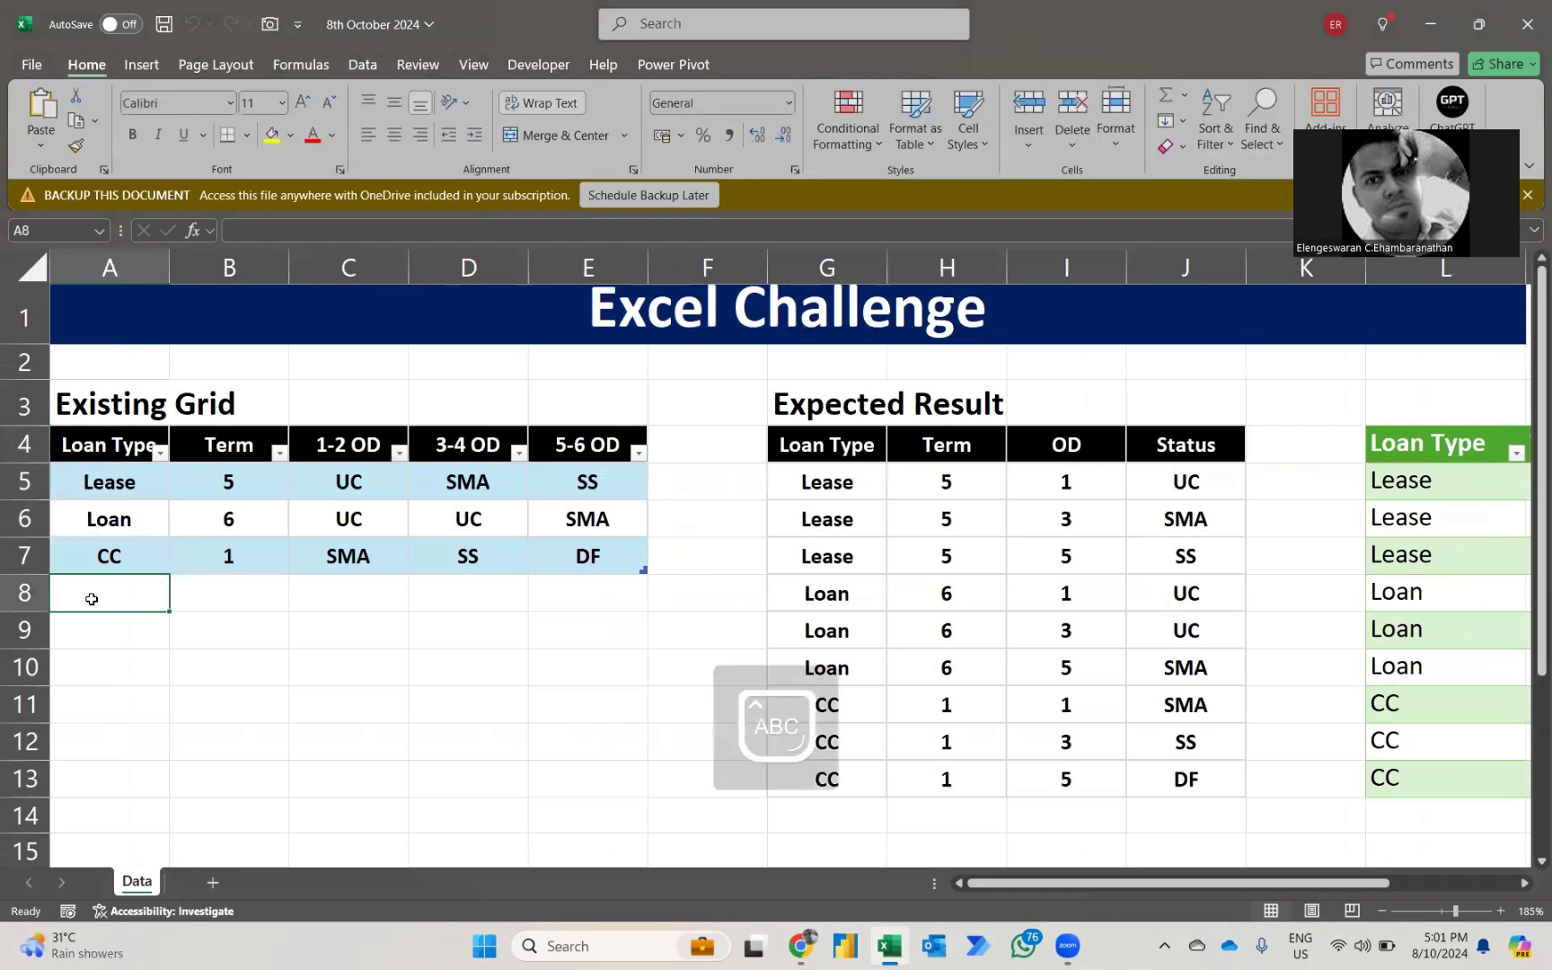
text(Term L)
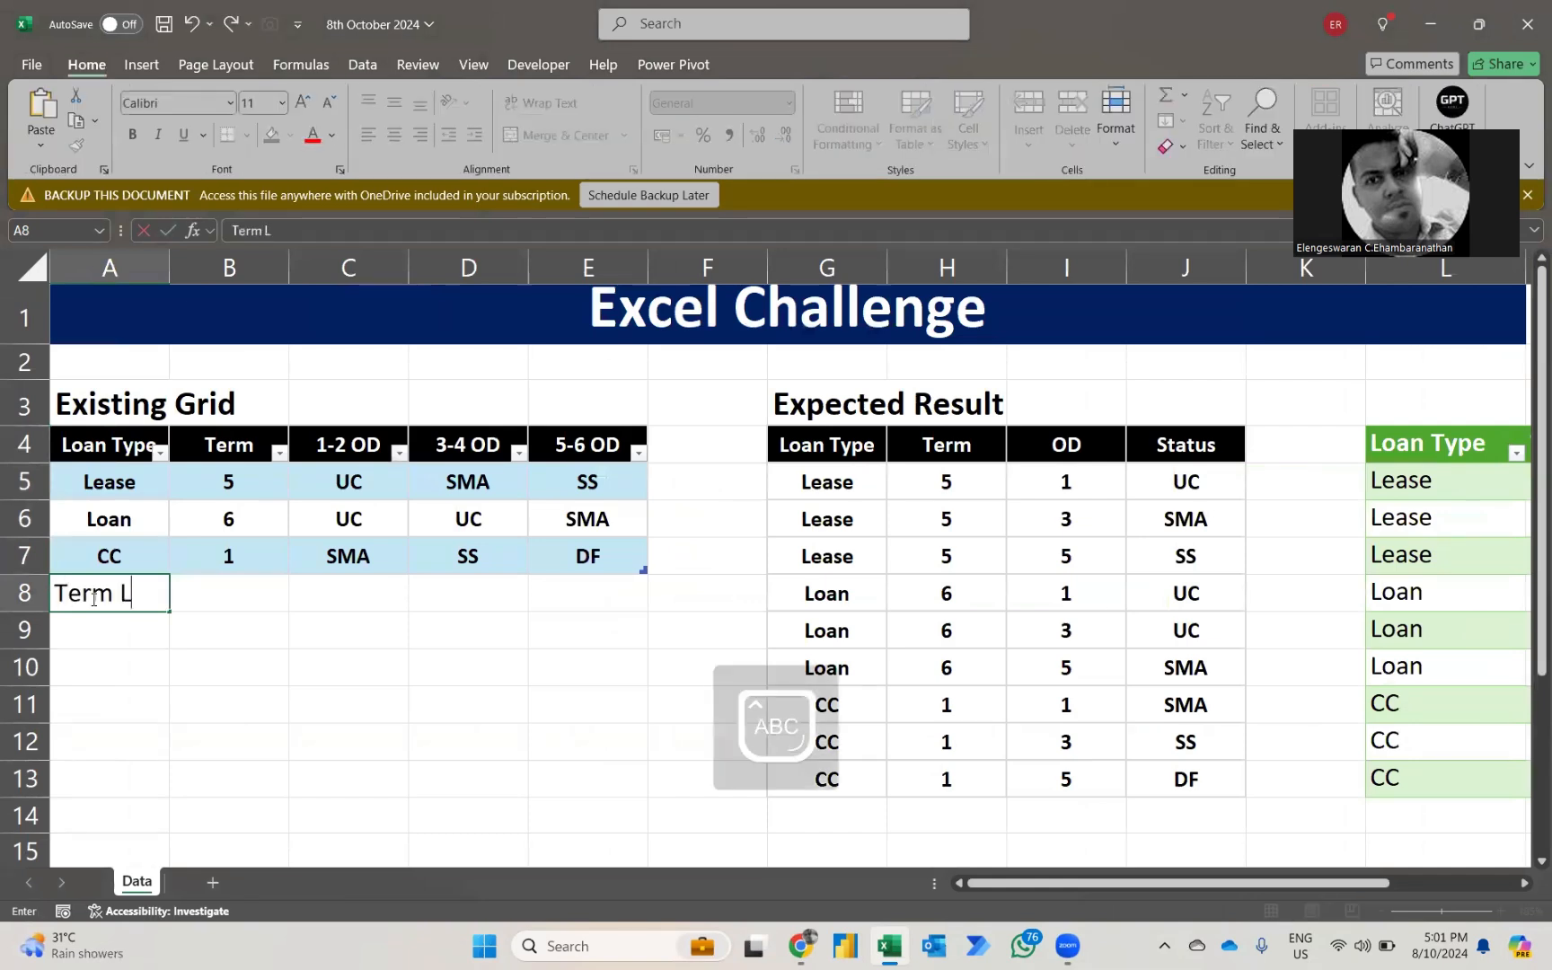
text(oan)
key(Return)
key(Right)
key(Up)
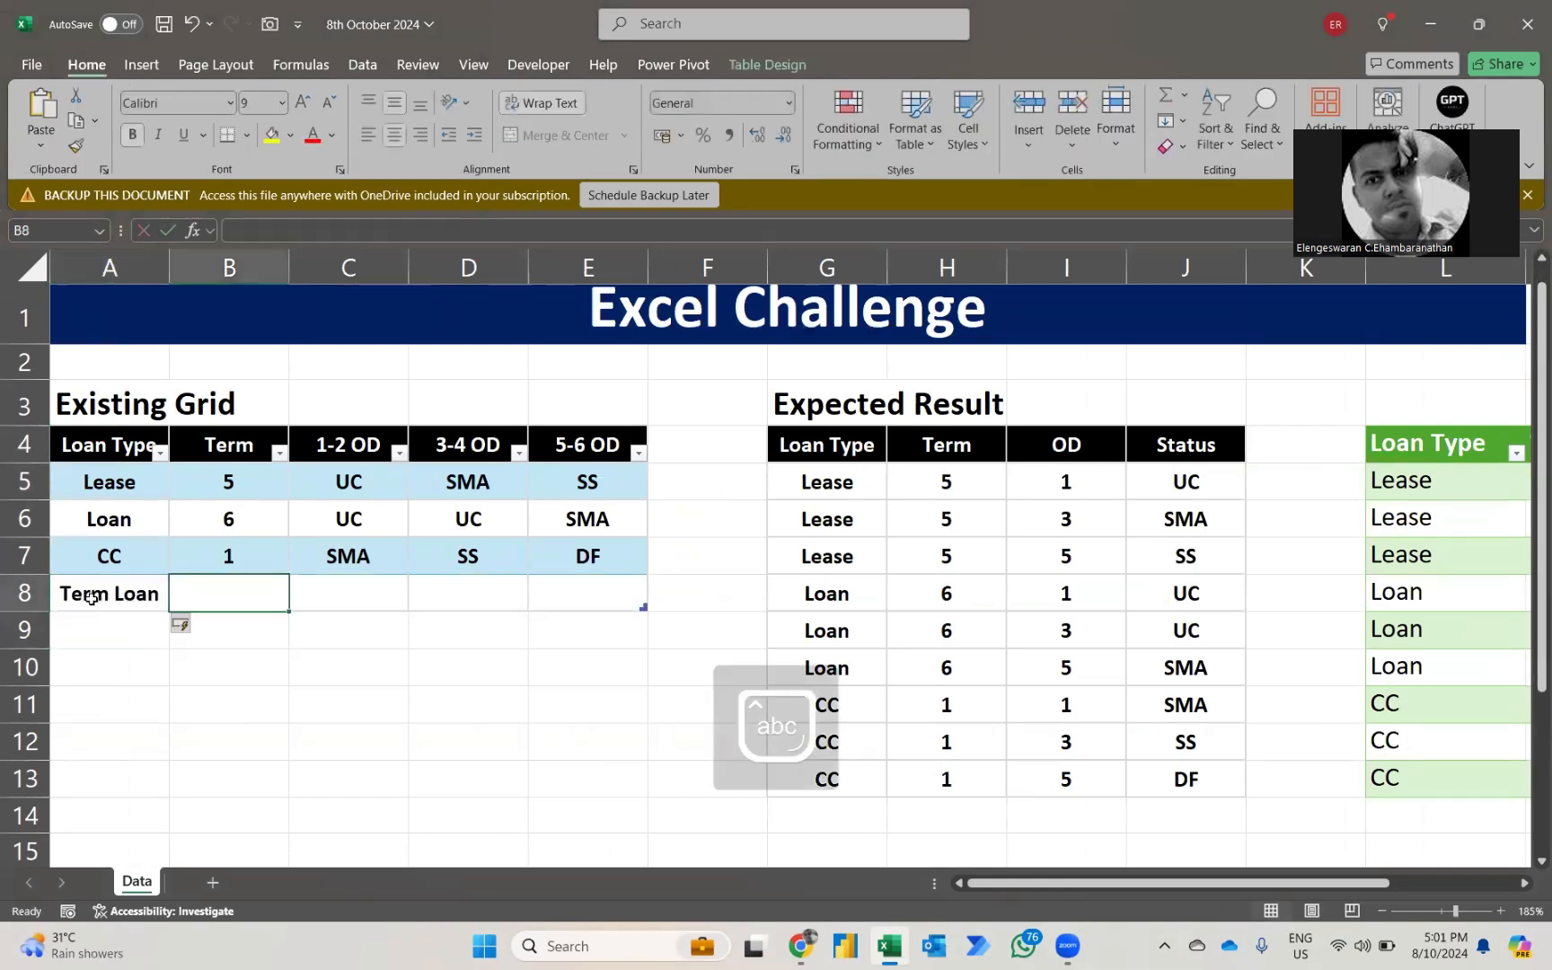
Fill in the Term Loan row with a Term of 10 and a 1-2 OD status of ABC
text(10)
key(Return)
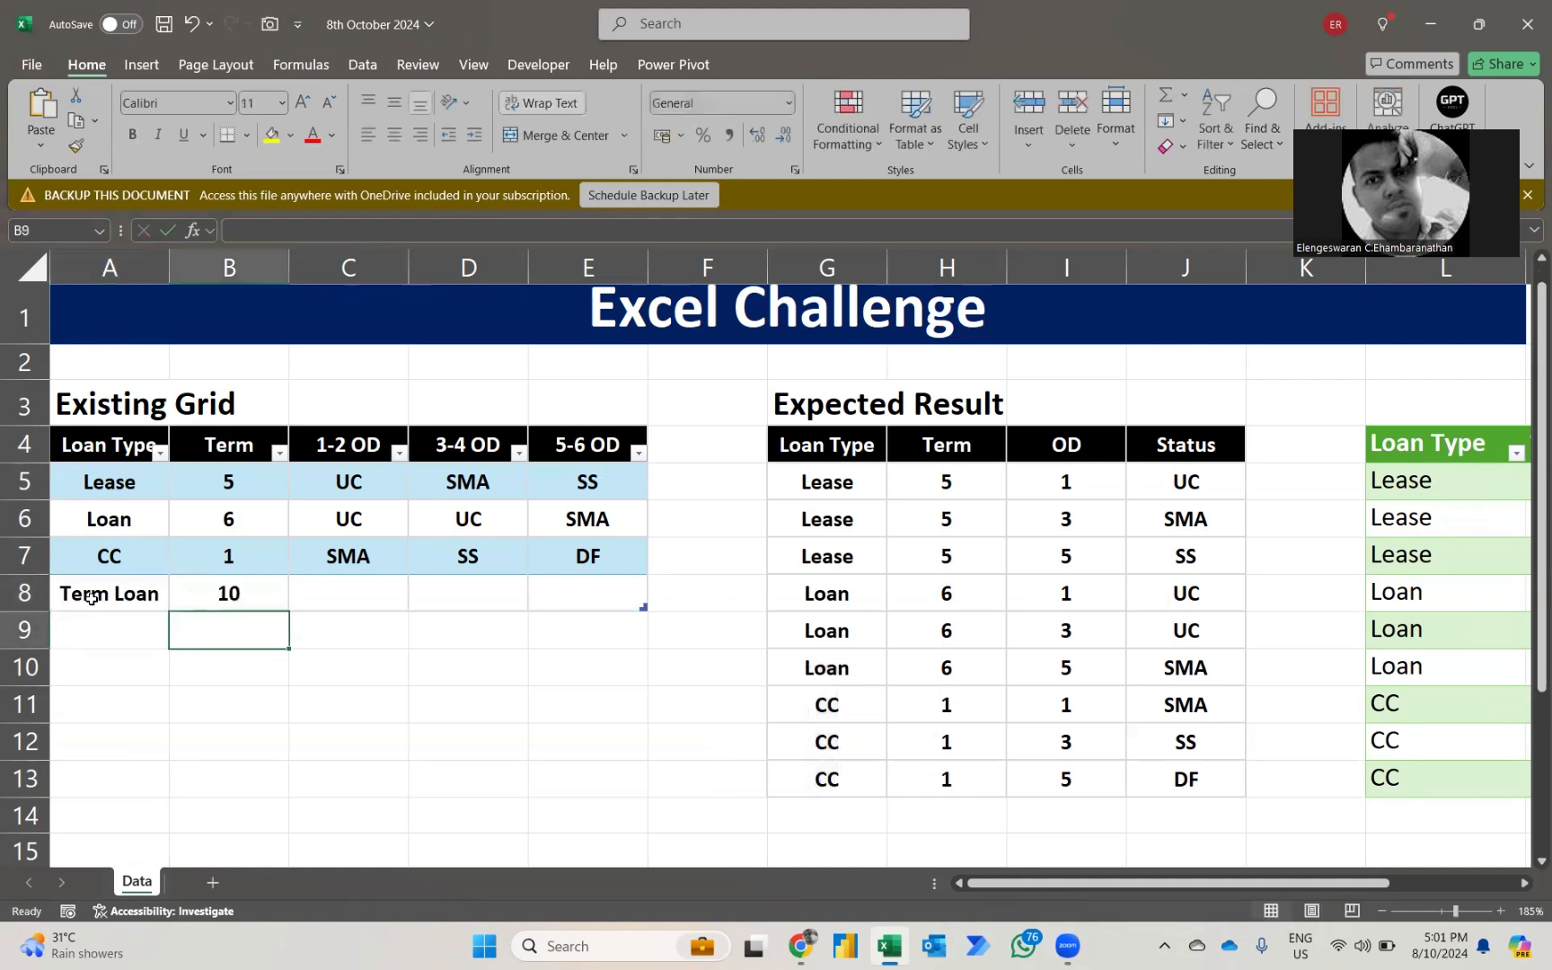
key(Right)
key(Up)
key(Caps_Lock)
text(ABC)
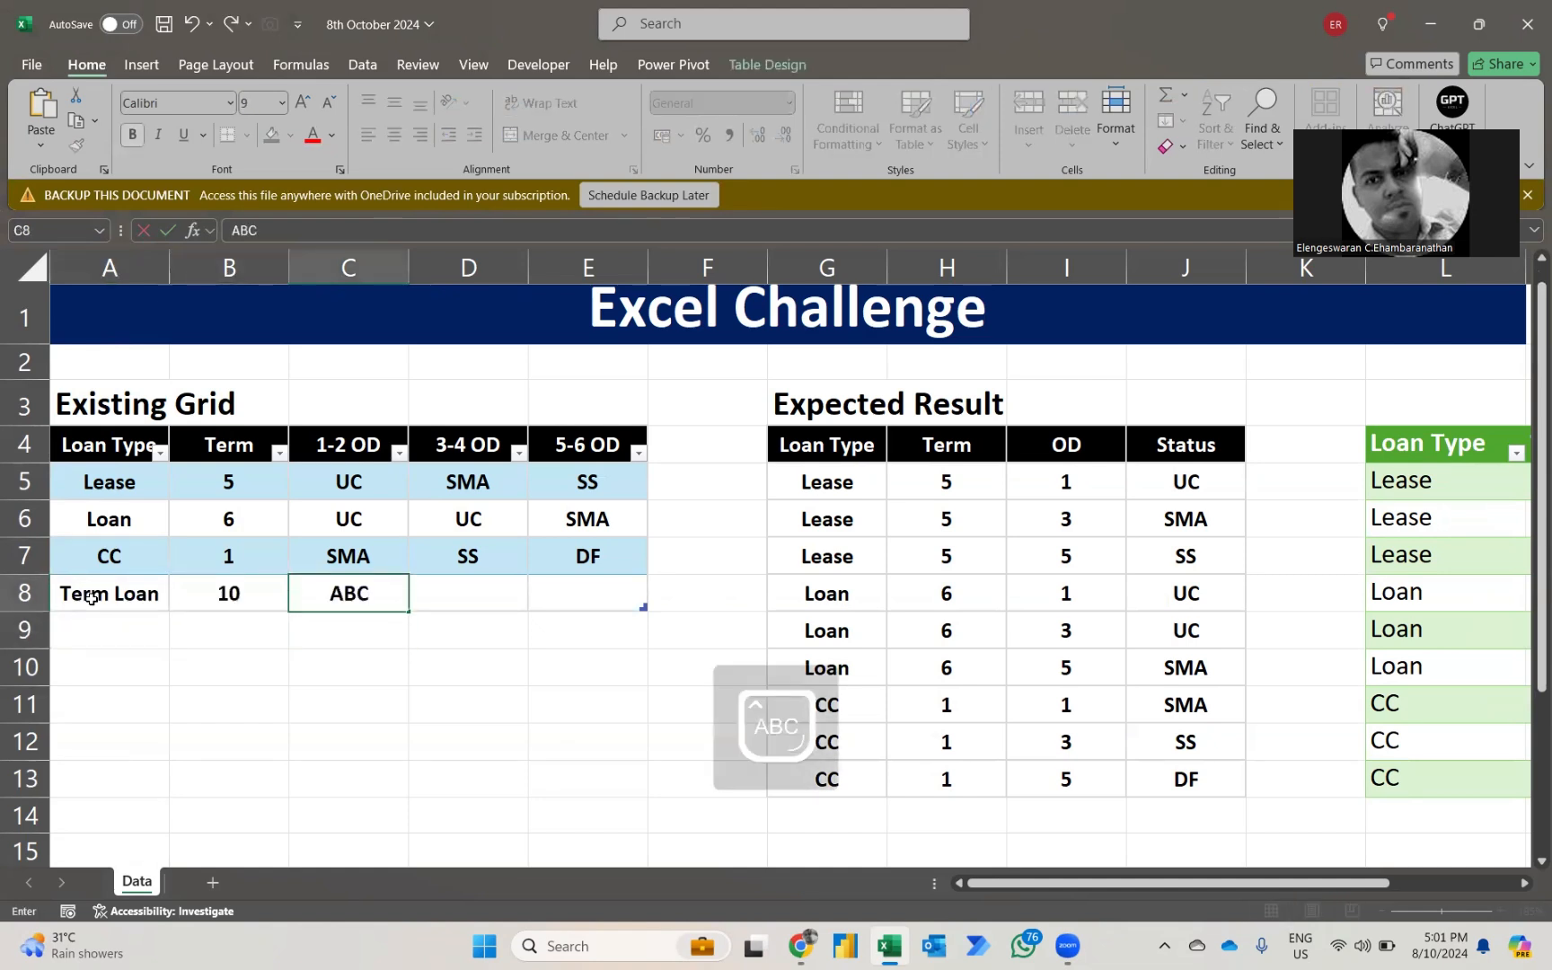
key(Return)
Complete the Term Loan row with YXZ for 3-4 OD and XYZ for 5-6 OD
key(Right)
key(Up)
text(Z)
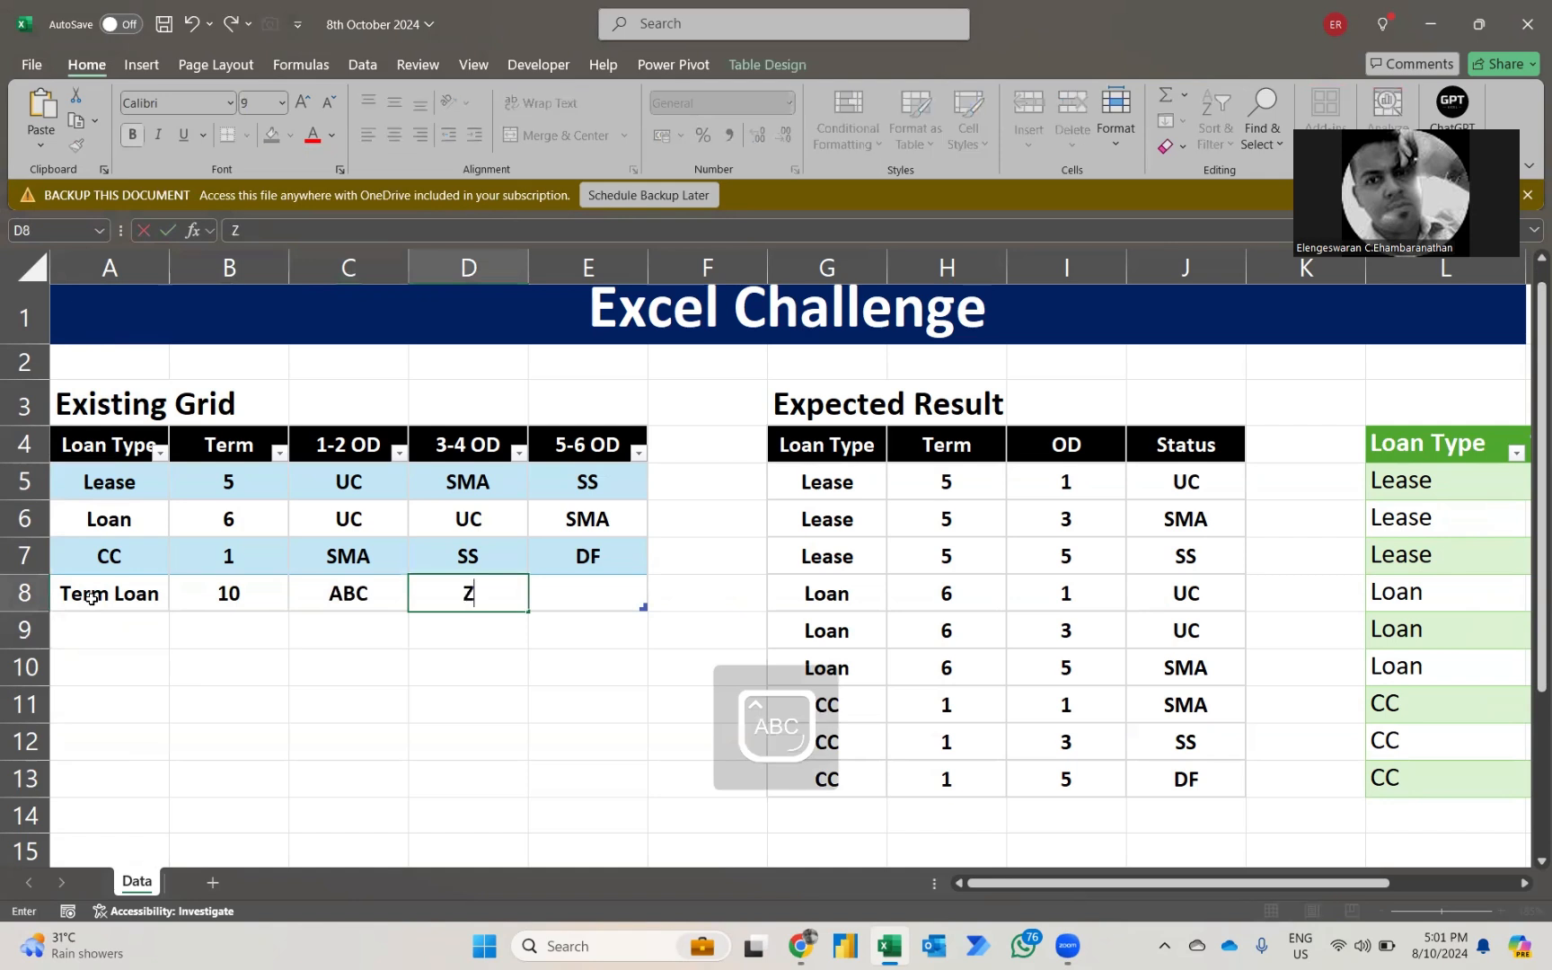
key(BackSpace)
text(YXZ)
key(Return)
key(Up)
key(Right)
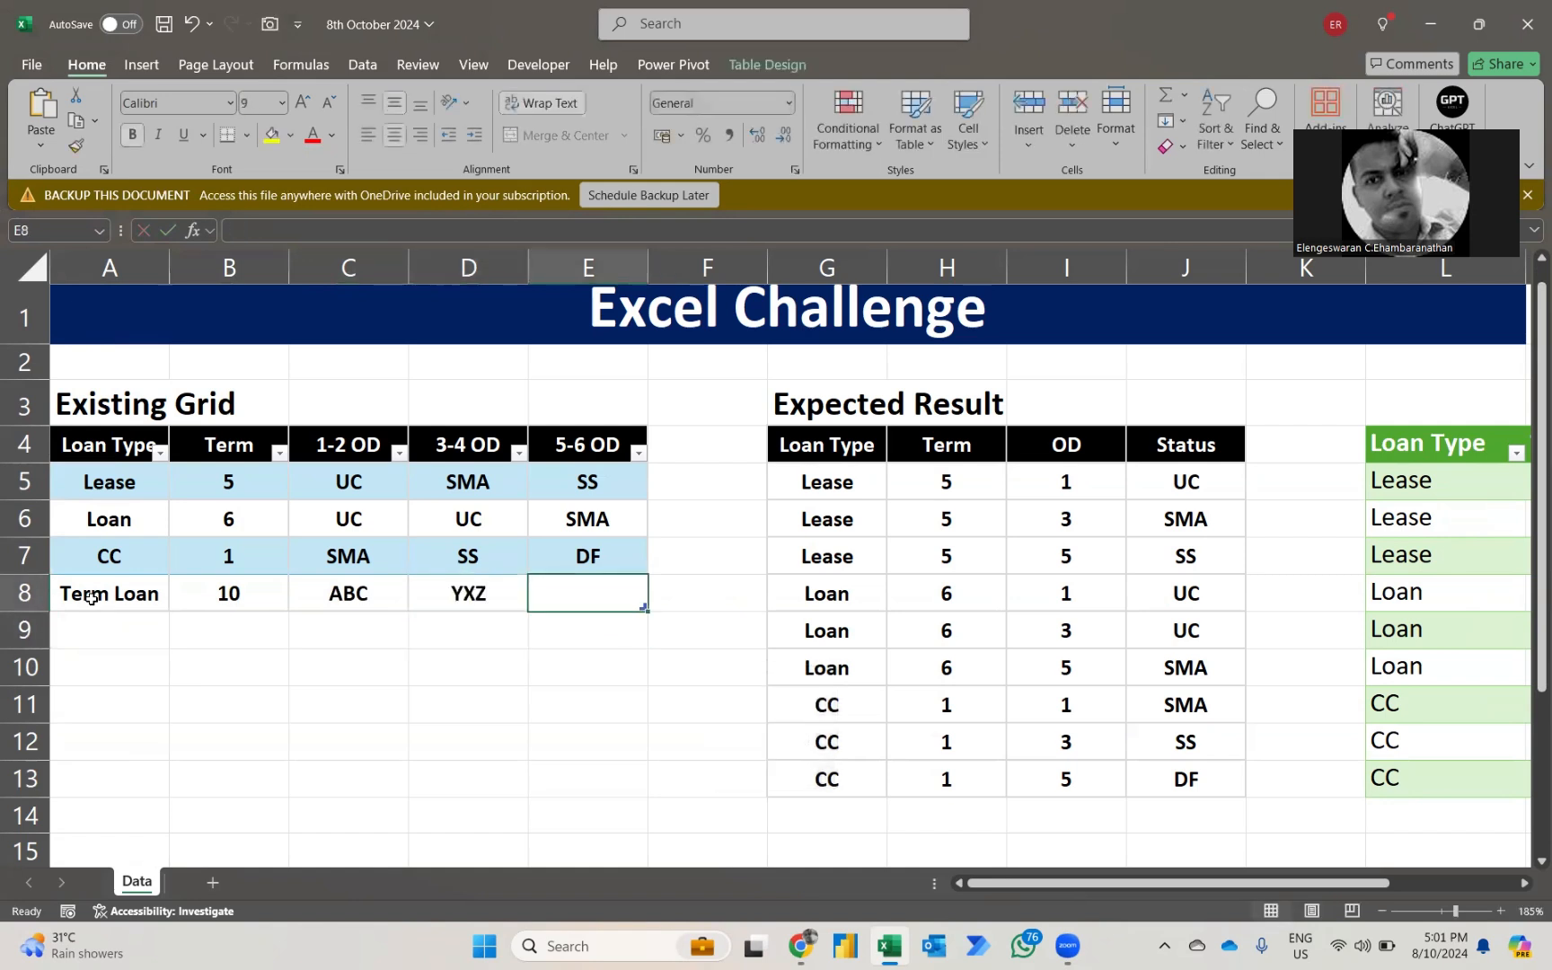
text(XYZ)
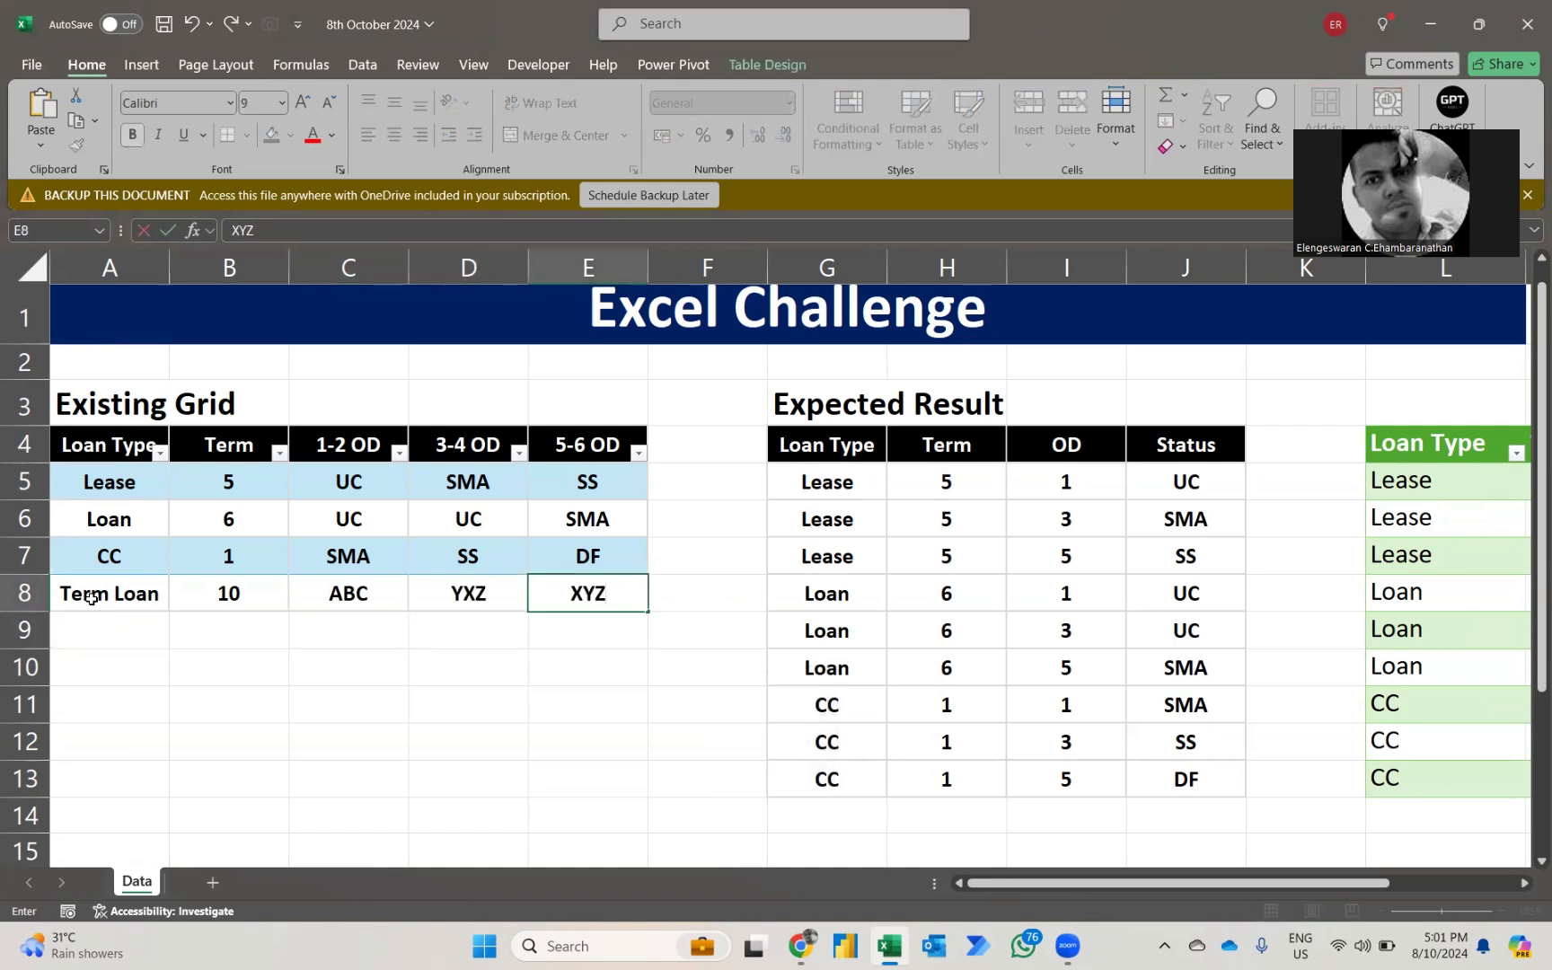
key(Return)
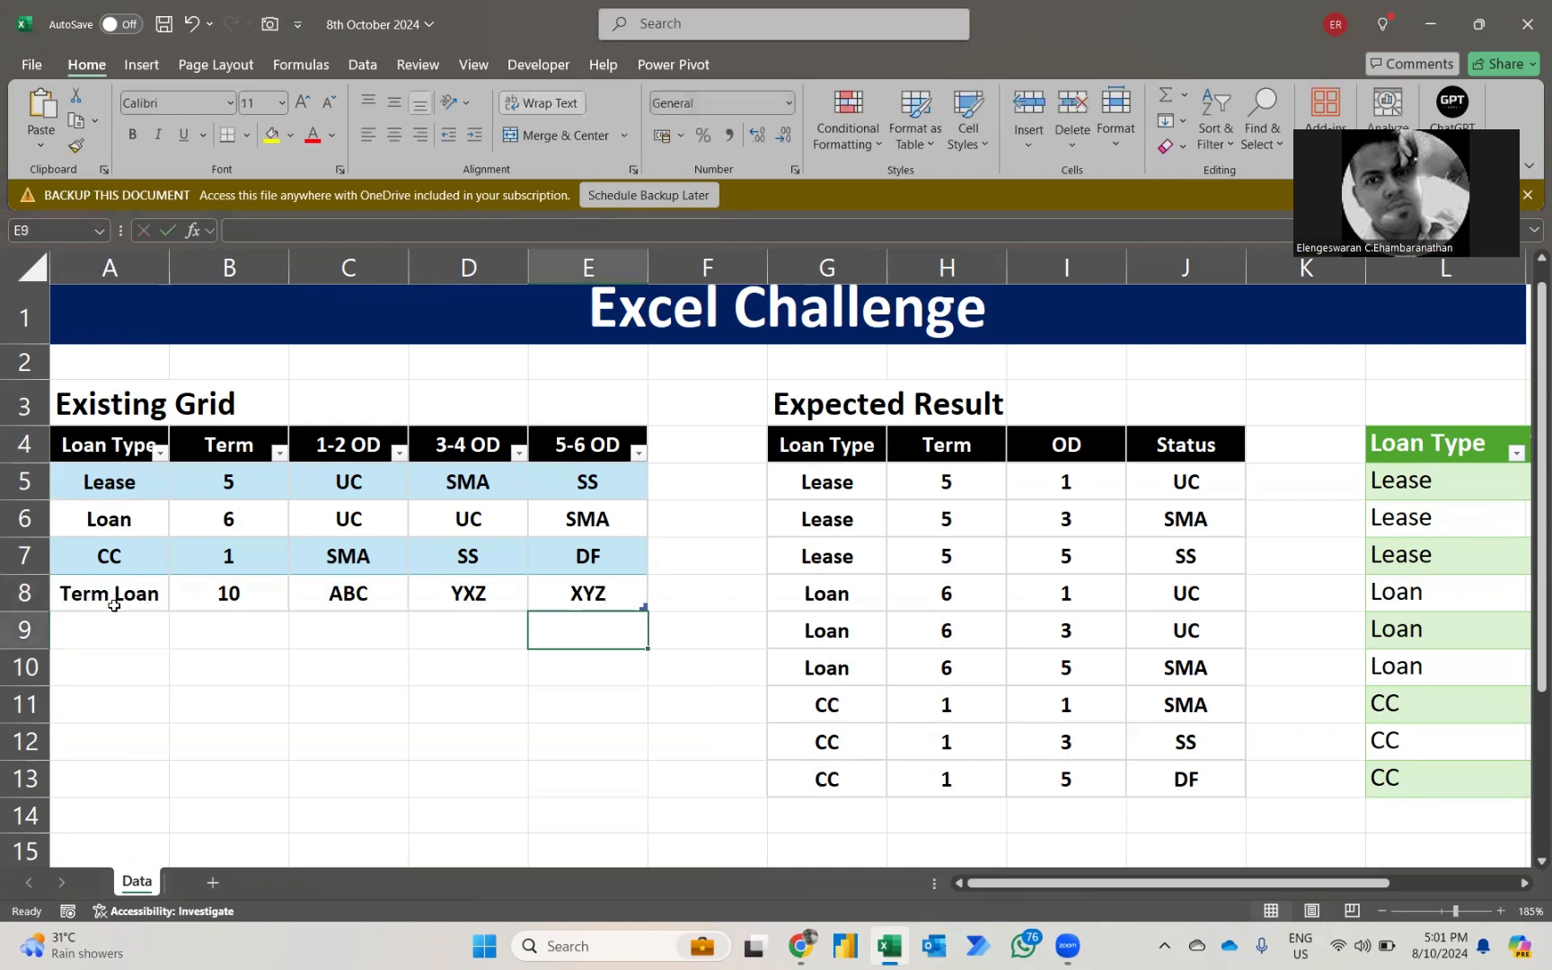
Refresh the green query result table starting at L4 to include the Term Loan row from the source grid
scroll(515, 600, right, 5)
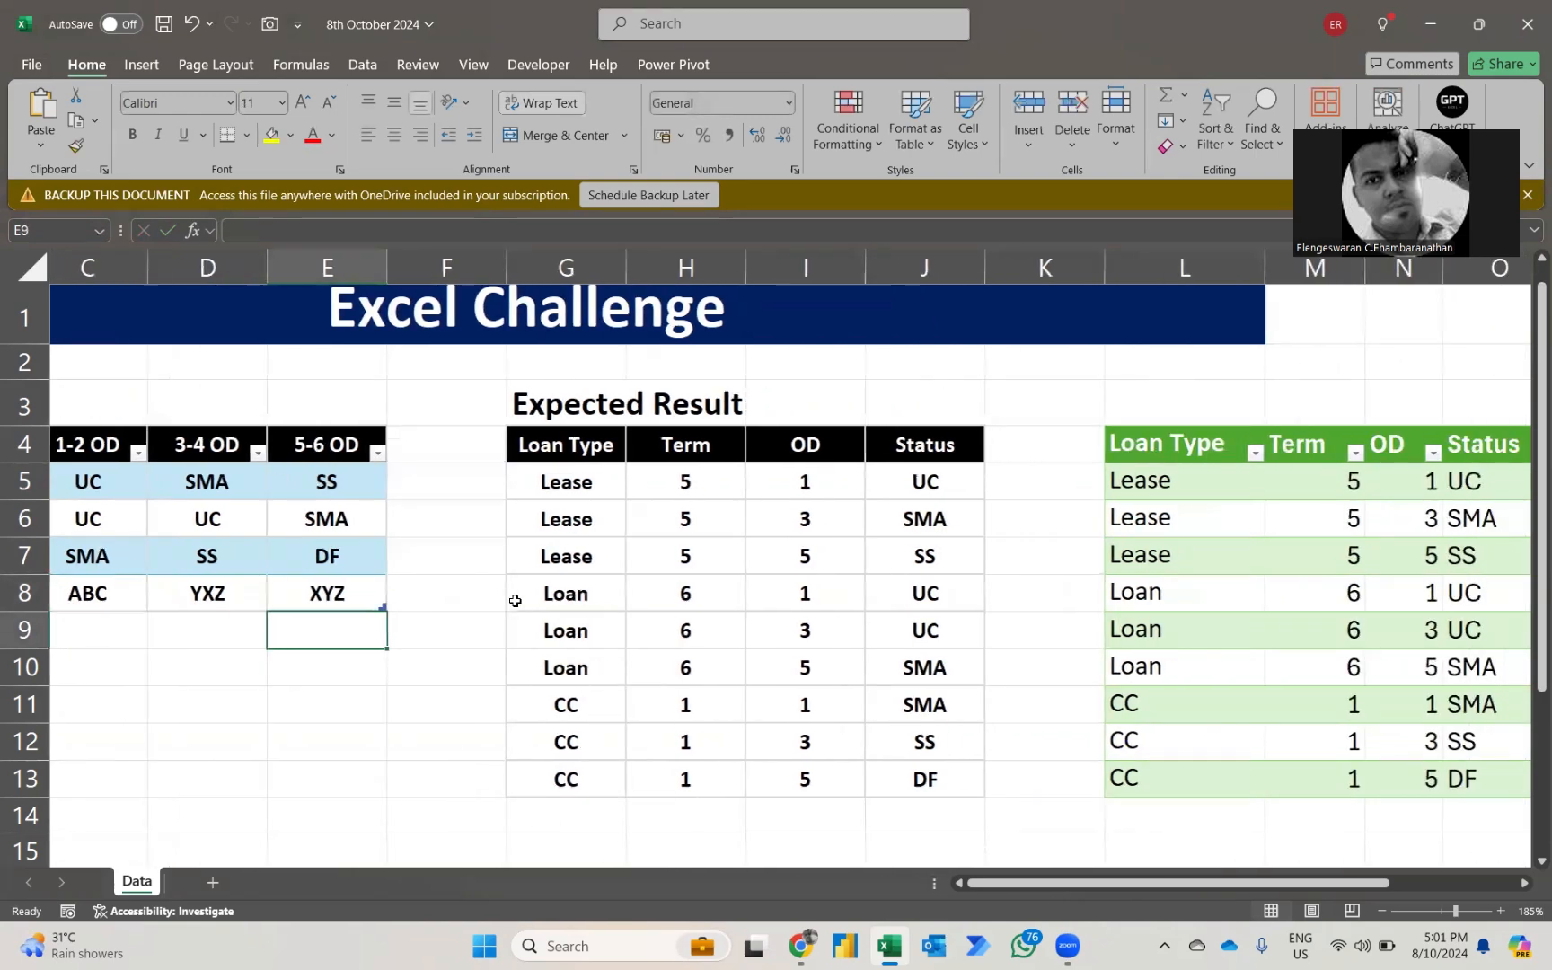
scroll(925, 629, down, 1)
right_click(925, 597)
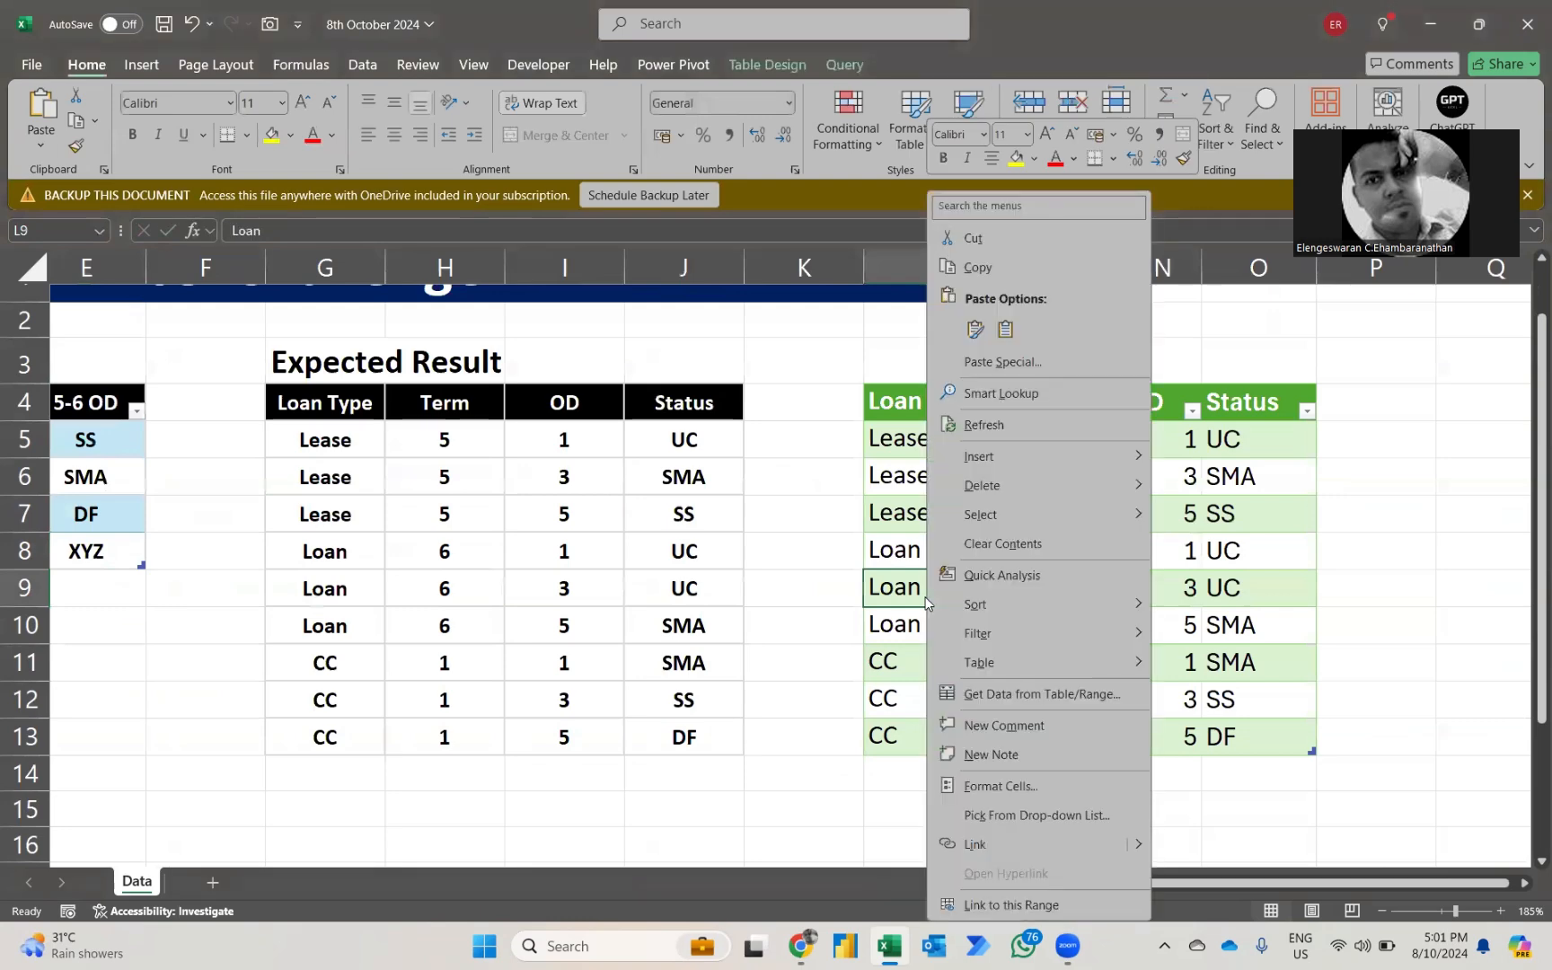
click(988, 420)
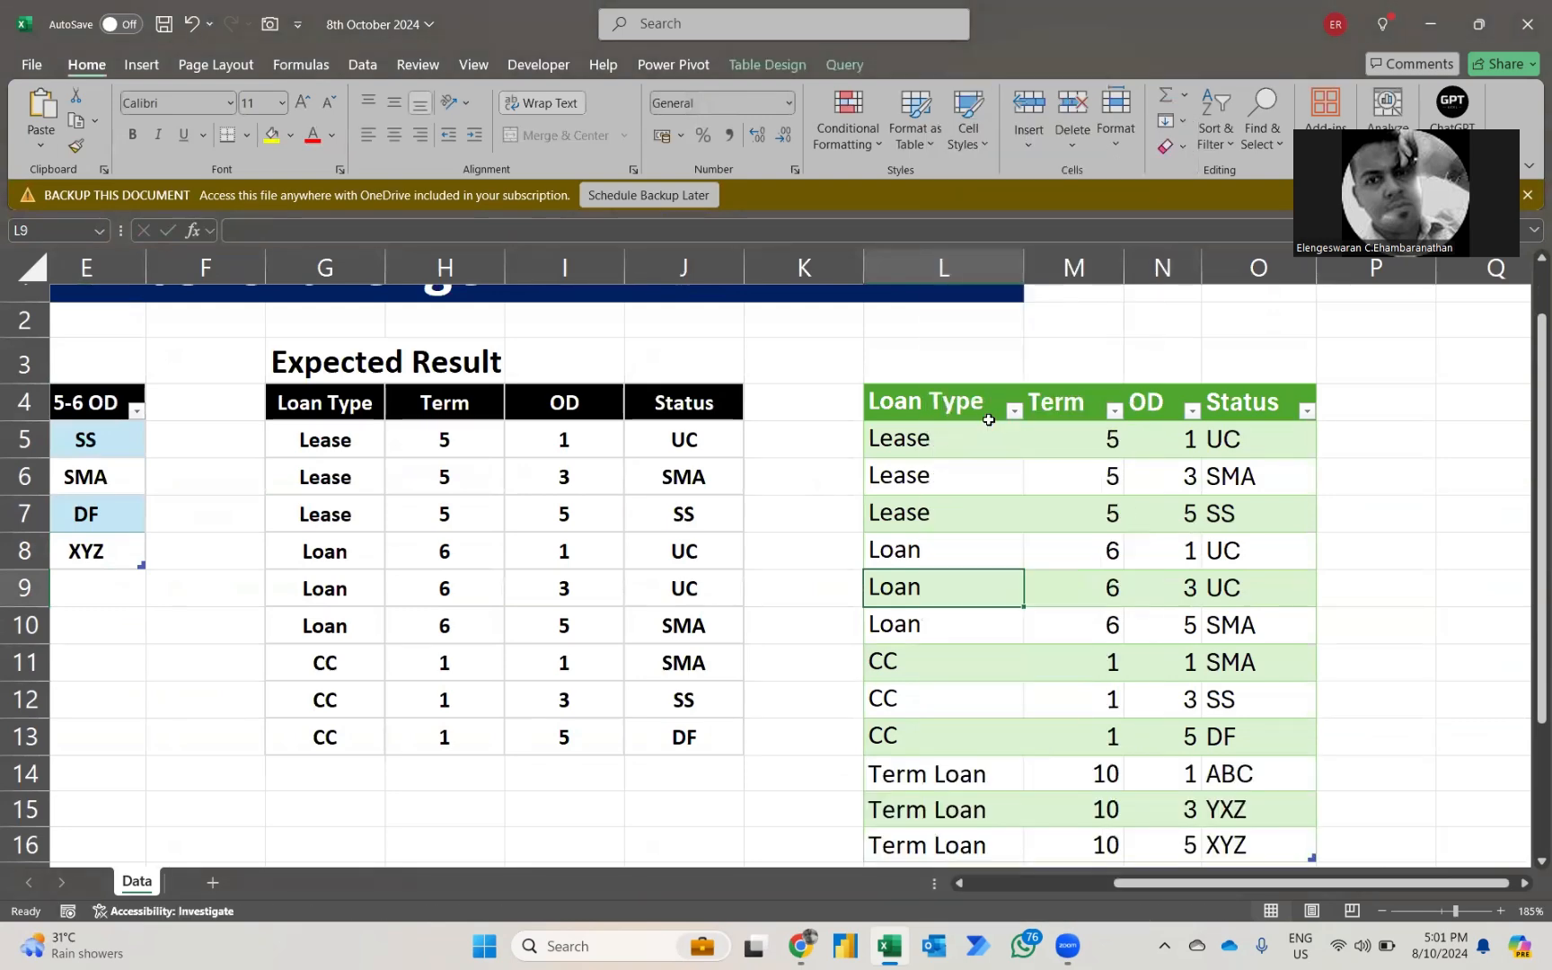
scroll(1022, 615, down, 1)
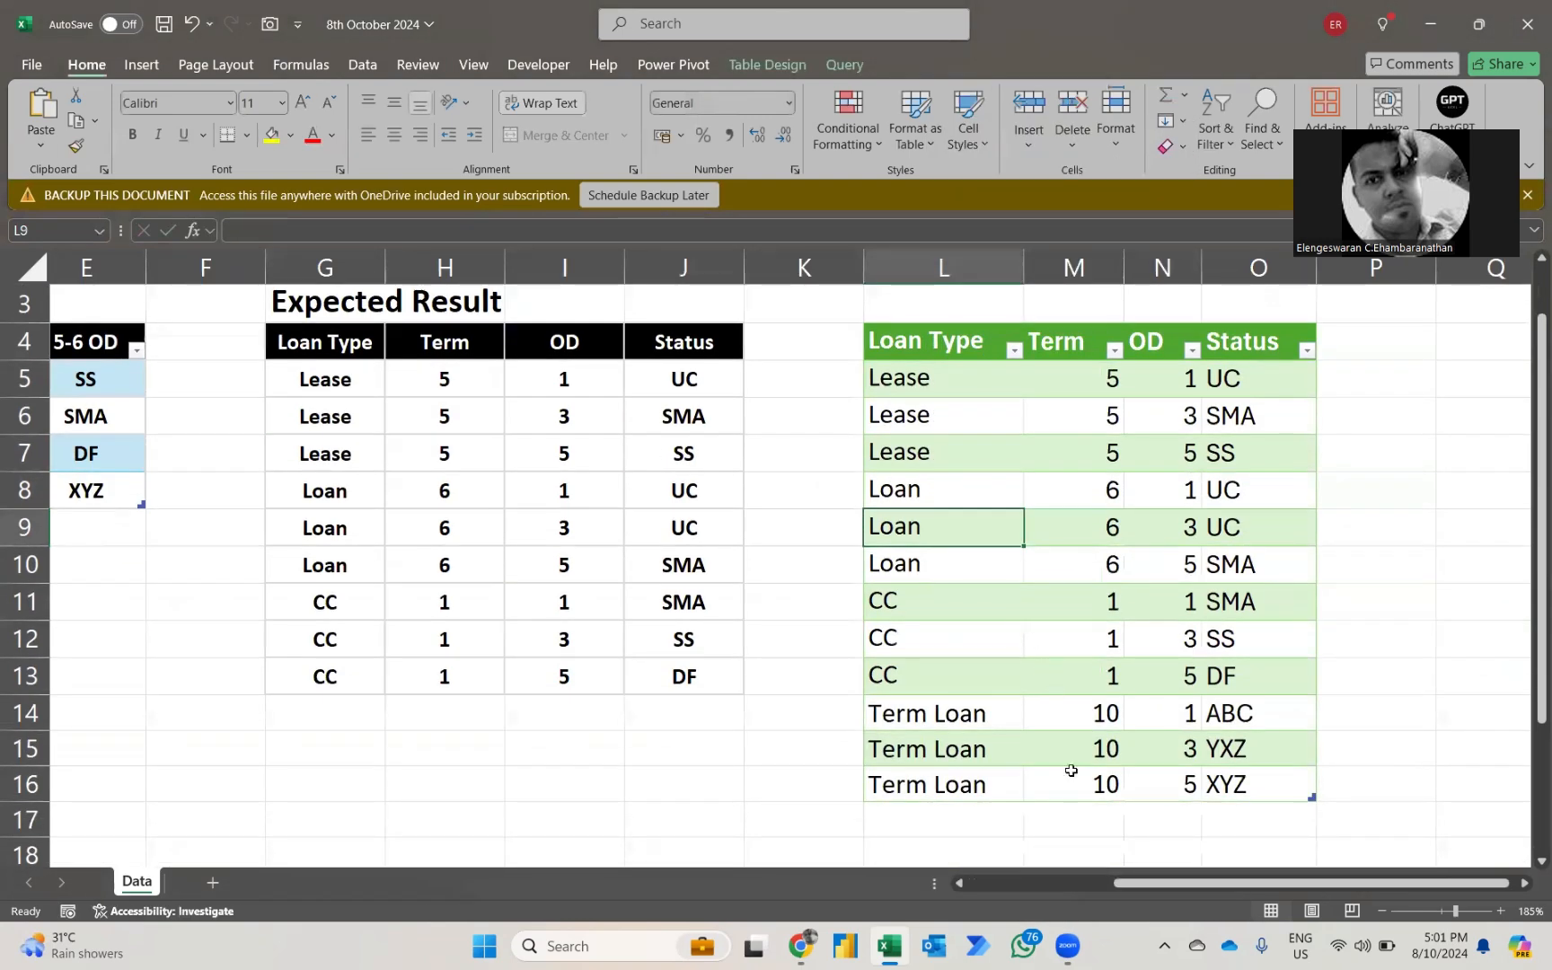